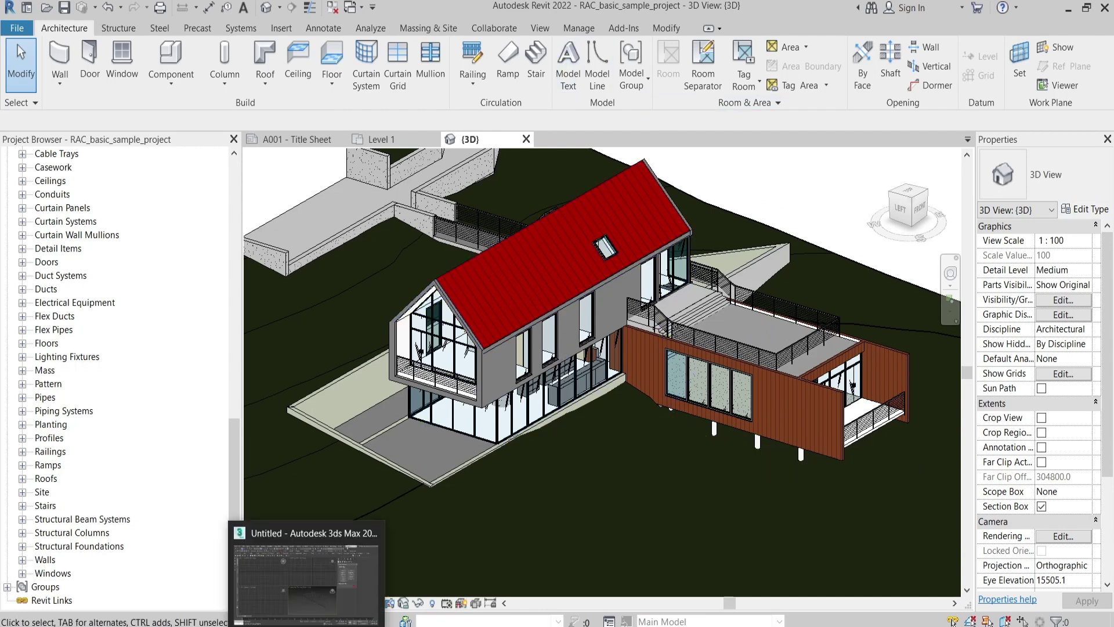
pyautogui.click(392, 611)
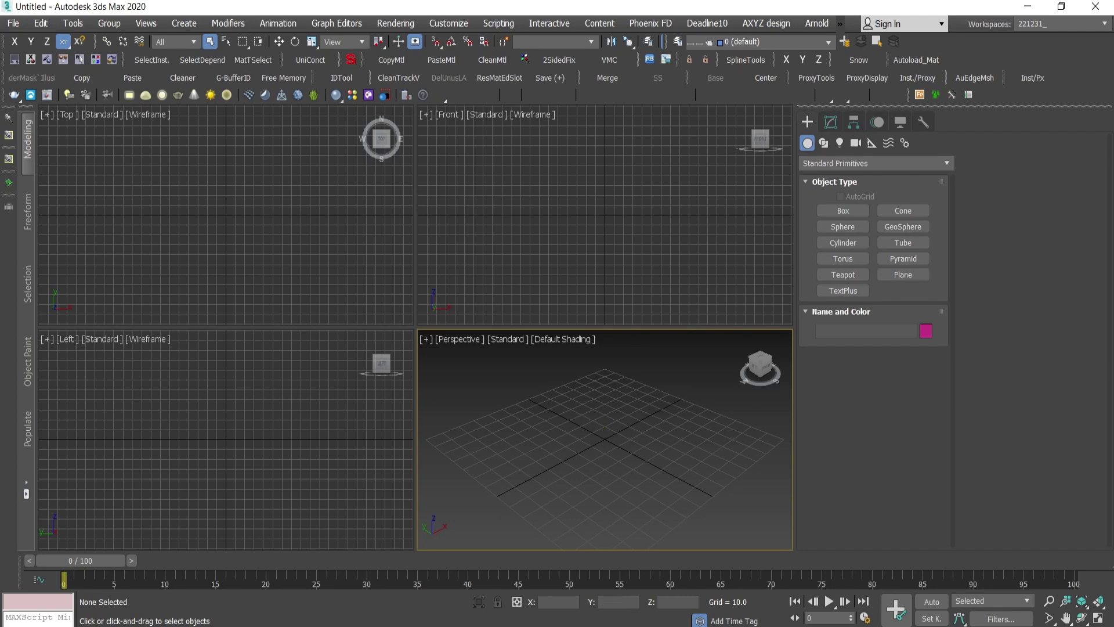
pyautogui.hotkey('alt', 'Tab')
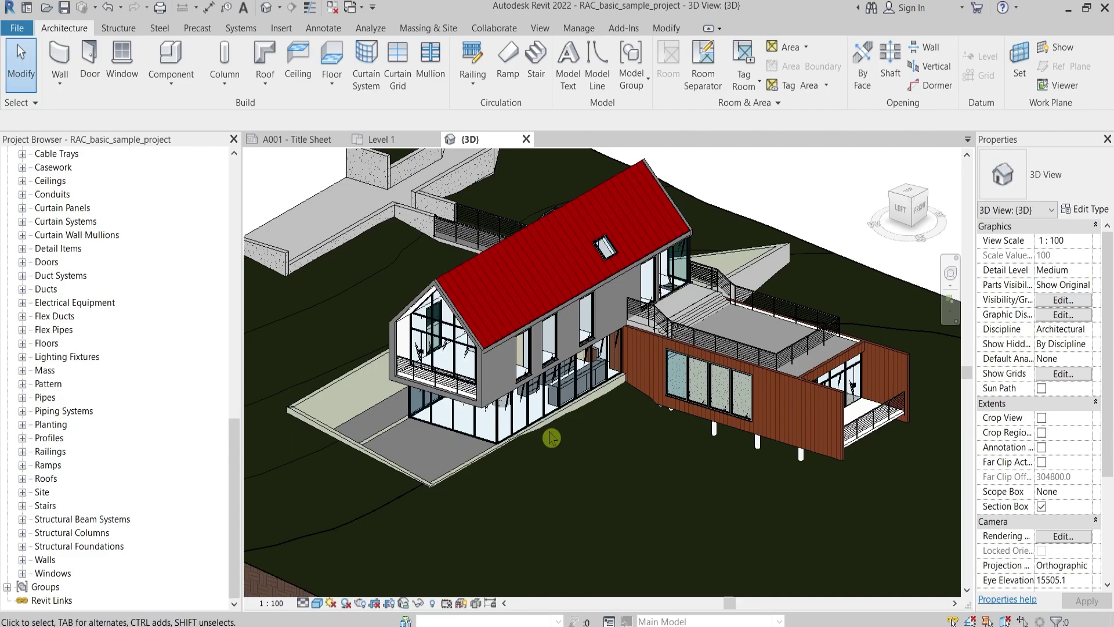
pyautogui.hotkey('alt', 'Tab')
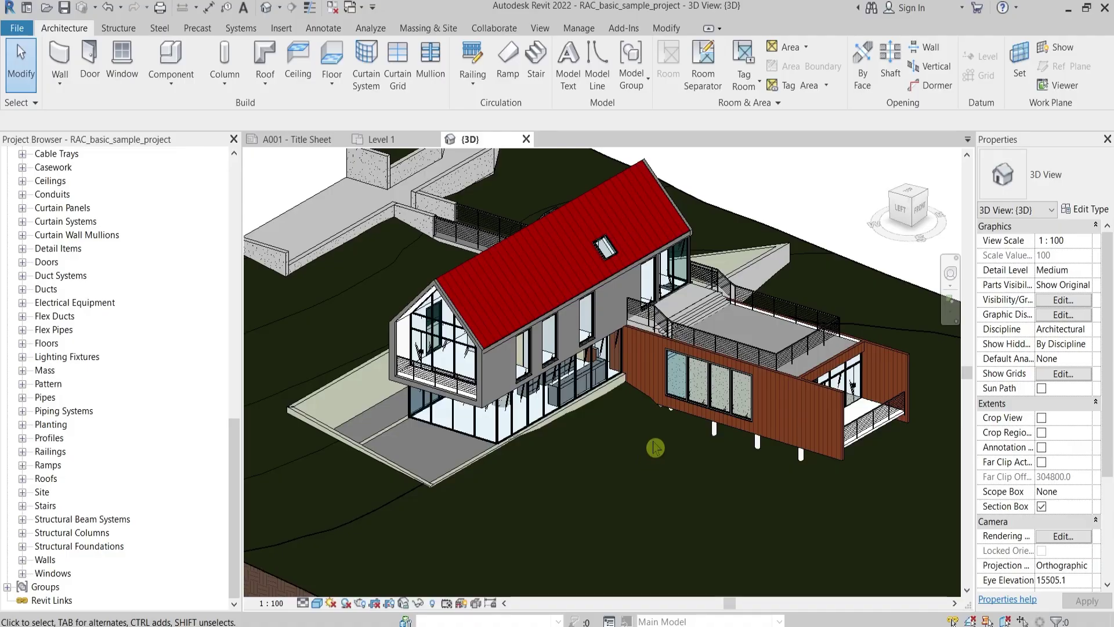
pyautogui.scroll(-2, 654, 450)
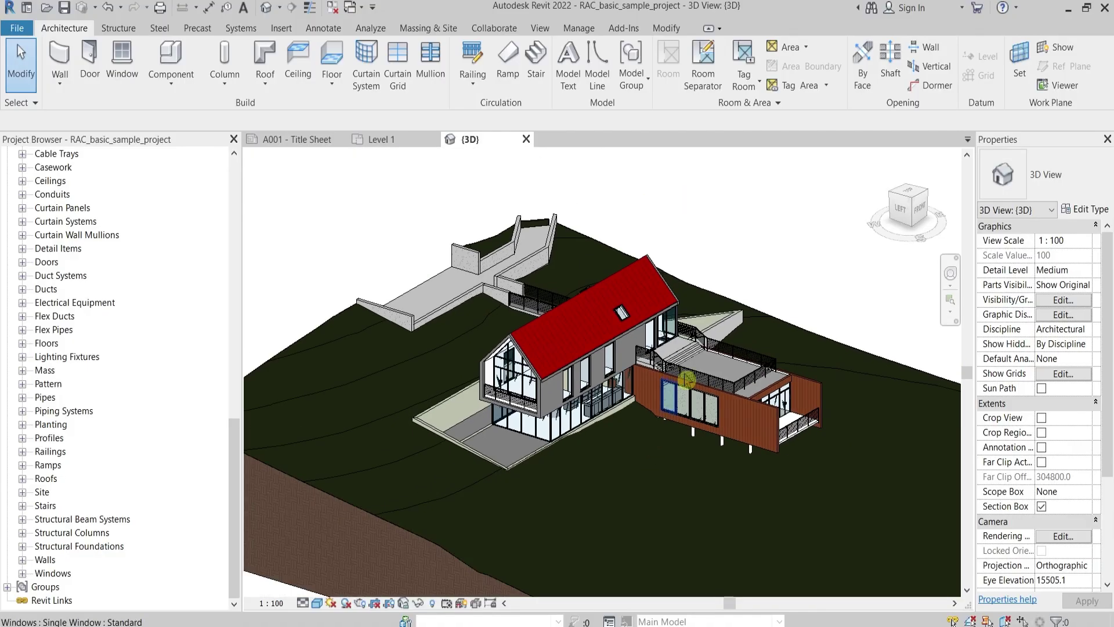
pyautogui.scroll(2, 627, 413)
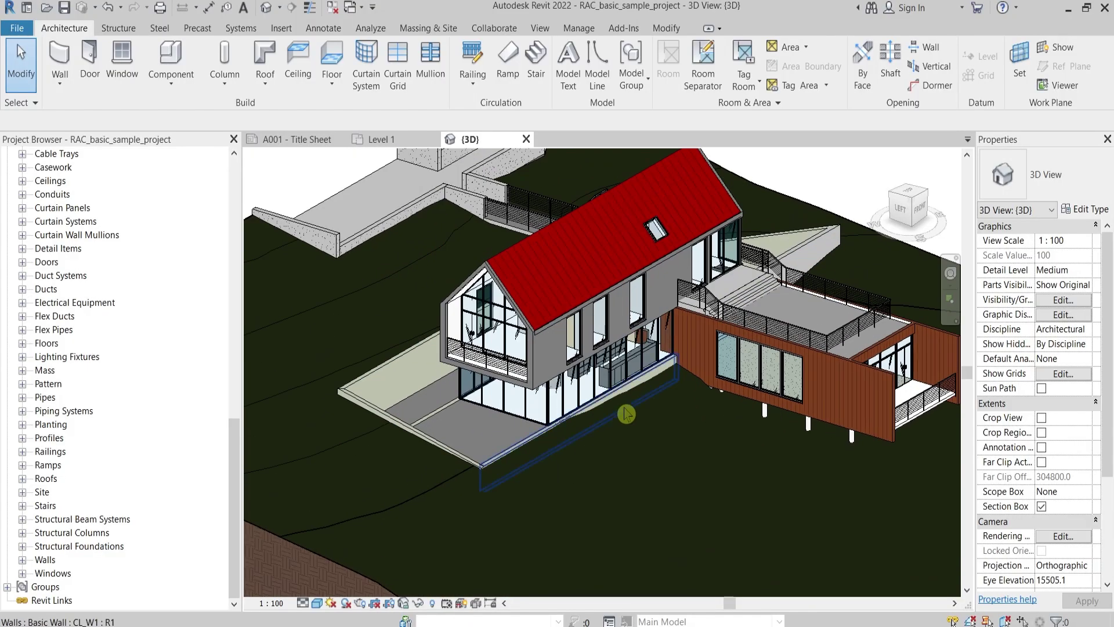
pyautogui.scroll(2, 626, 414)
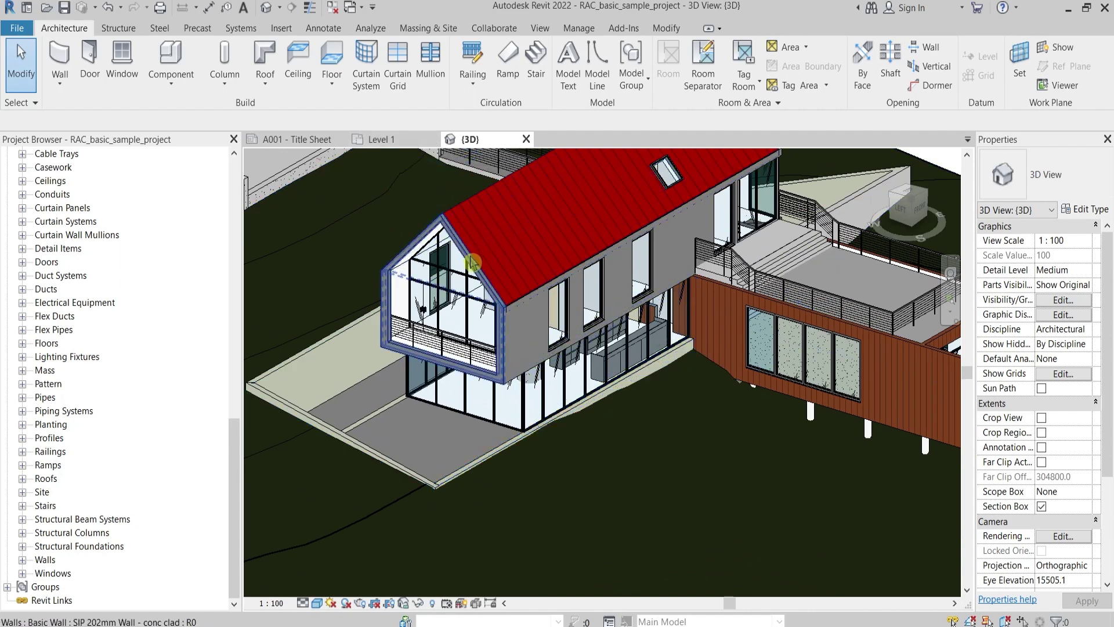
# Check which export formats are available from the Level 1 floor plan, comparing it with the 3D view.
pyautogui.click(382, 139)
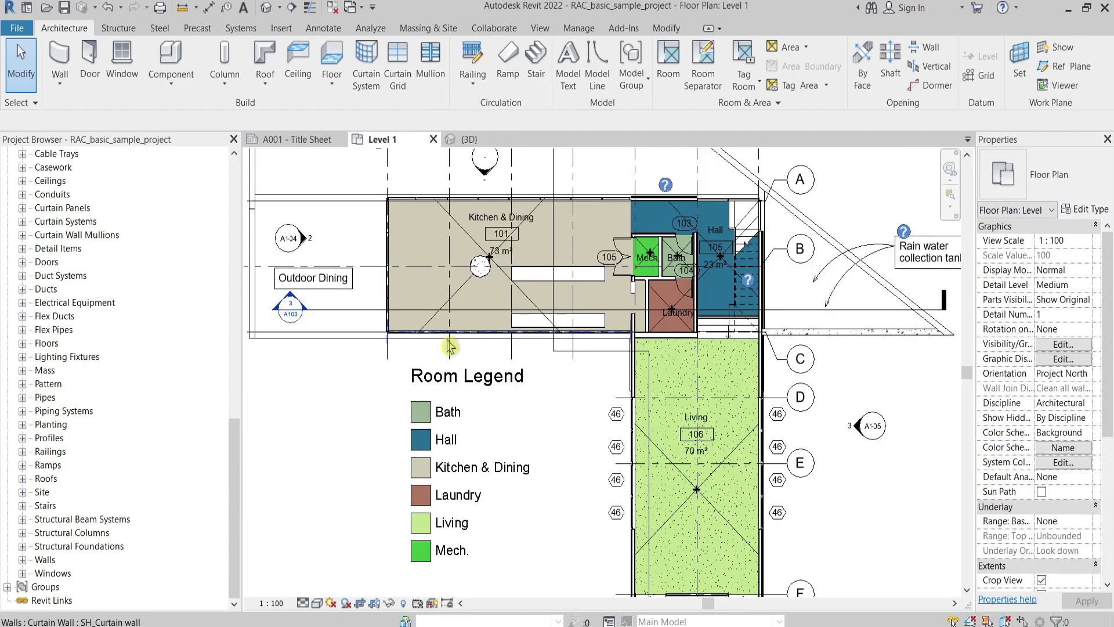
pyautogui.scroll(-2, 611, 372)
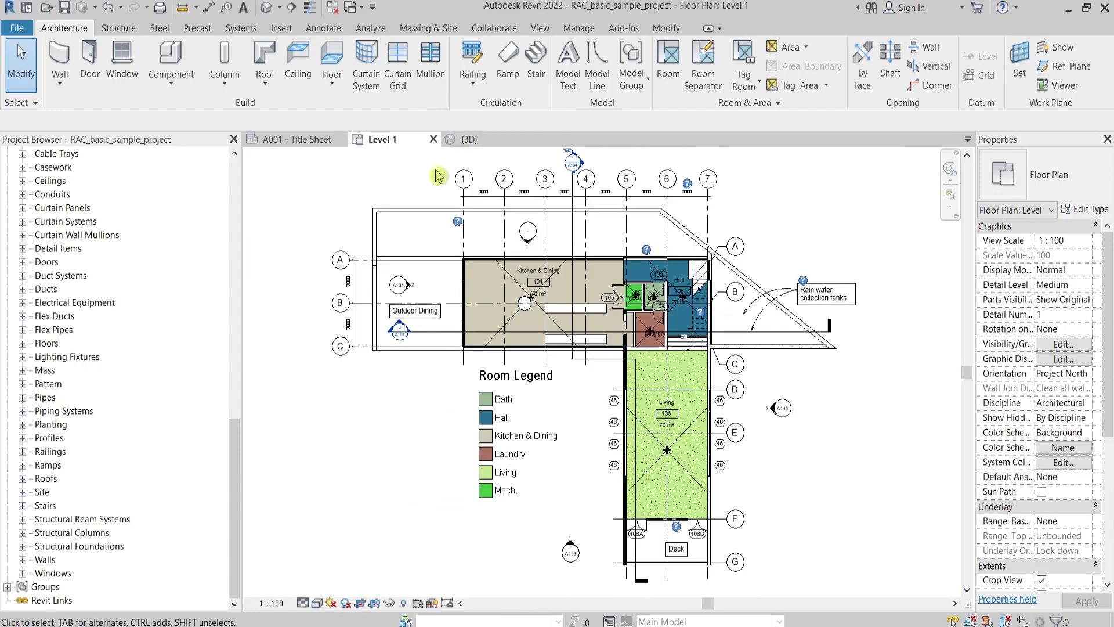
pyautogui.click(27, 30)
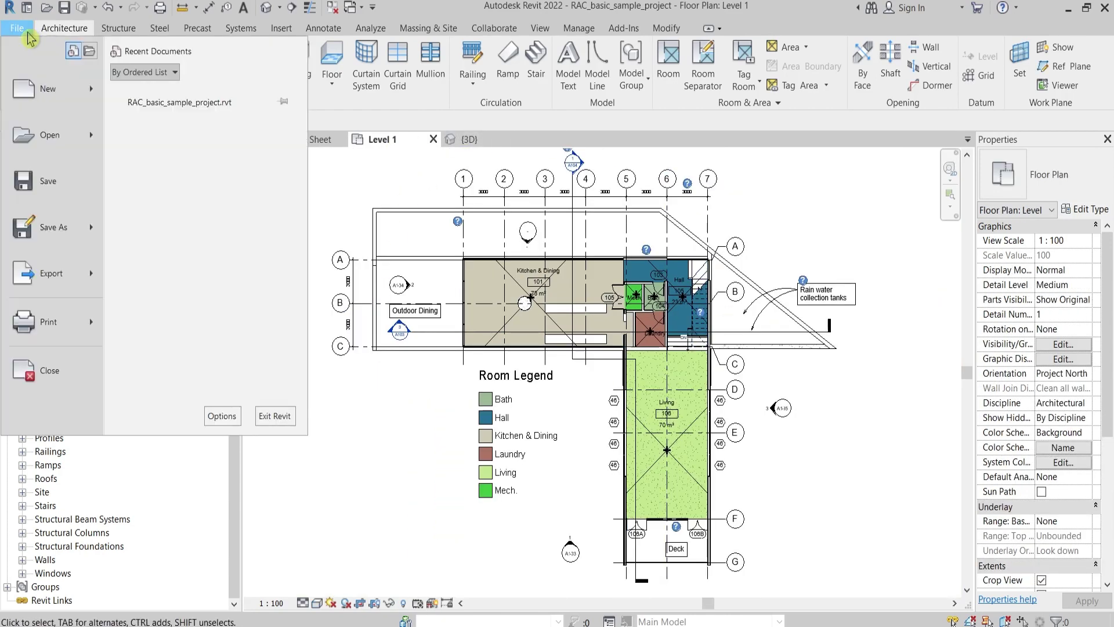
pyautogui.moveTo(63, 284)
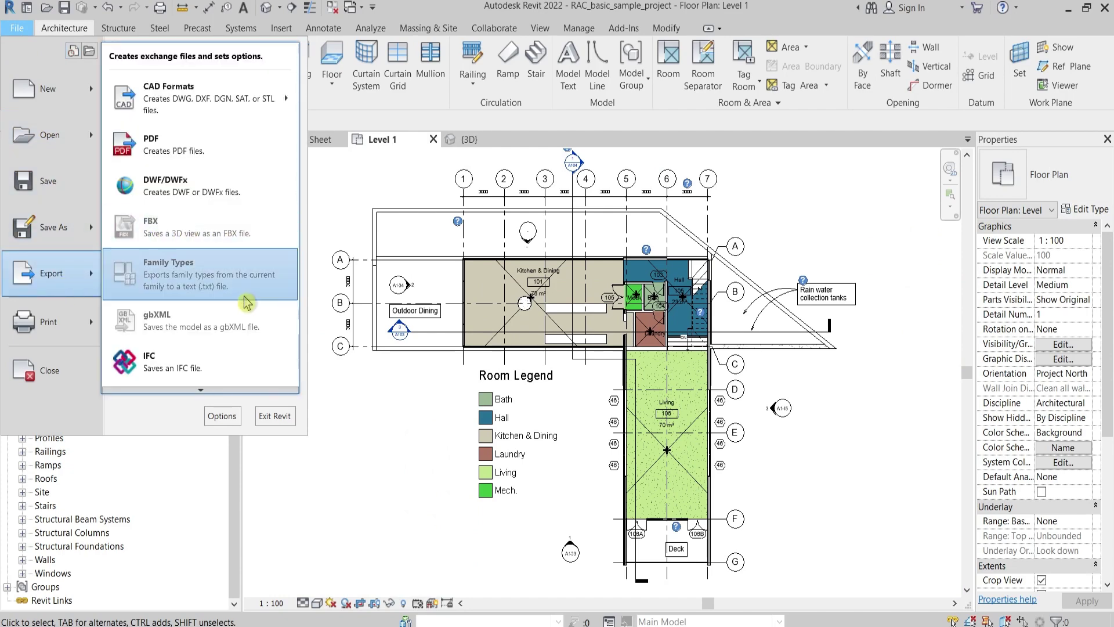
pyautogui.click(441, 408)
pyautogui.click(469, 140)
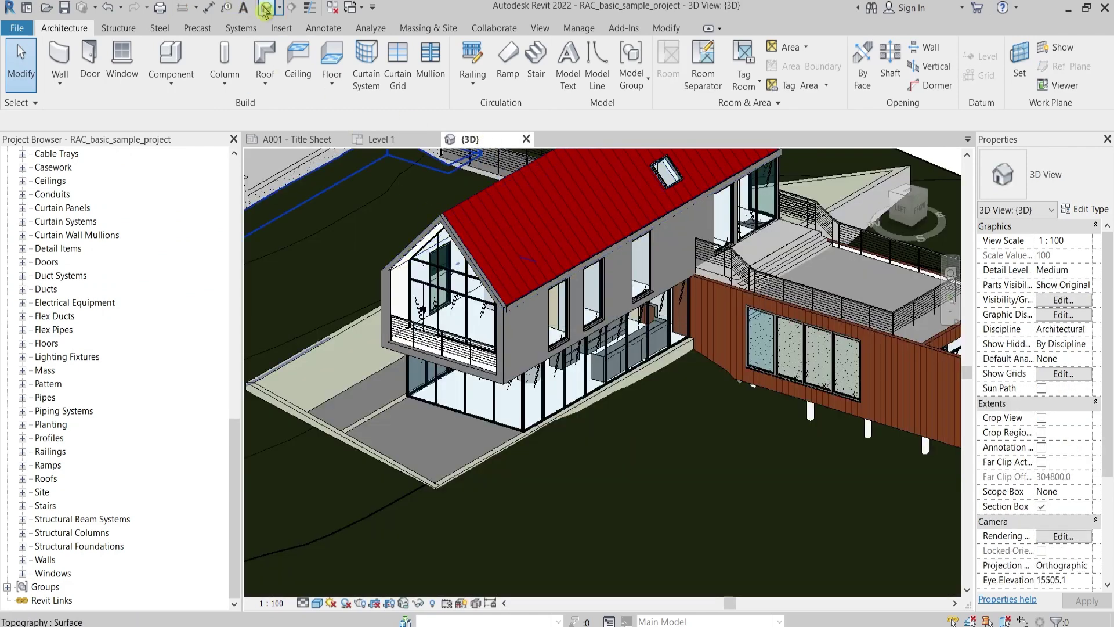
pyautogui.click(381, 139)
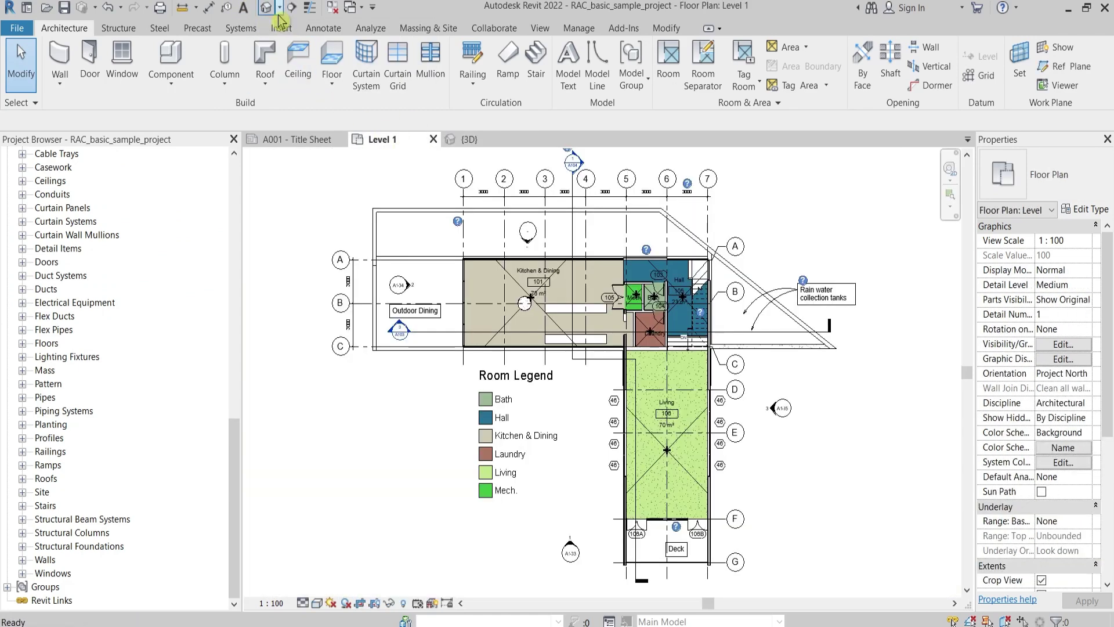
# Export the default 3D view to FBX as CGI Made Simple.fbx in the FBX 2015 and Previous format, replacing the existing file.
pyautogui.click(267, 9)
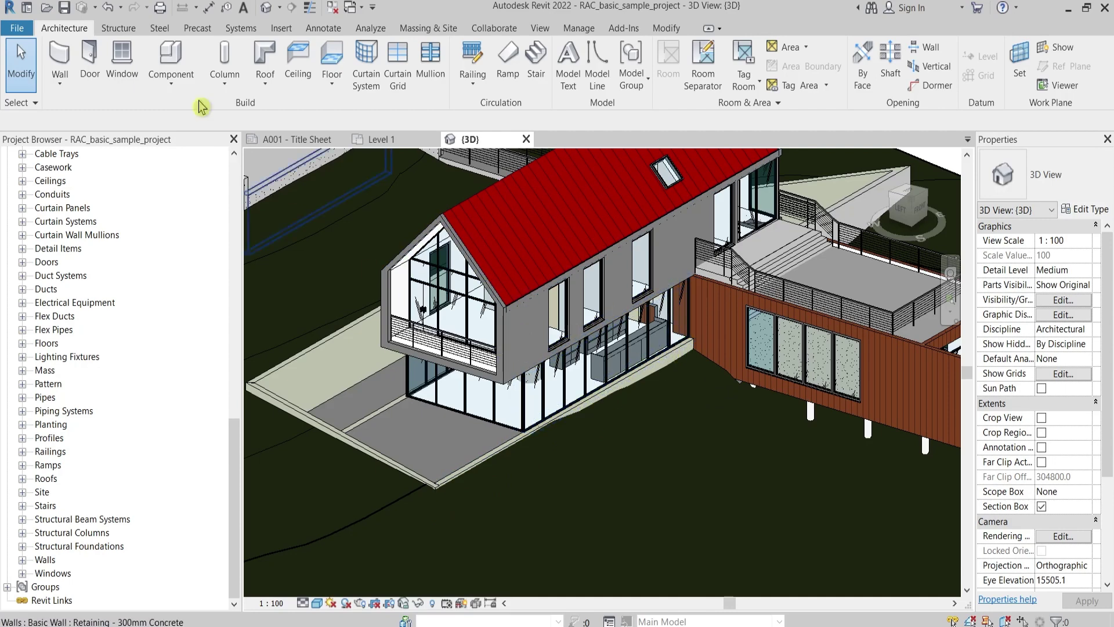
pyautogui.click(17, 27)
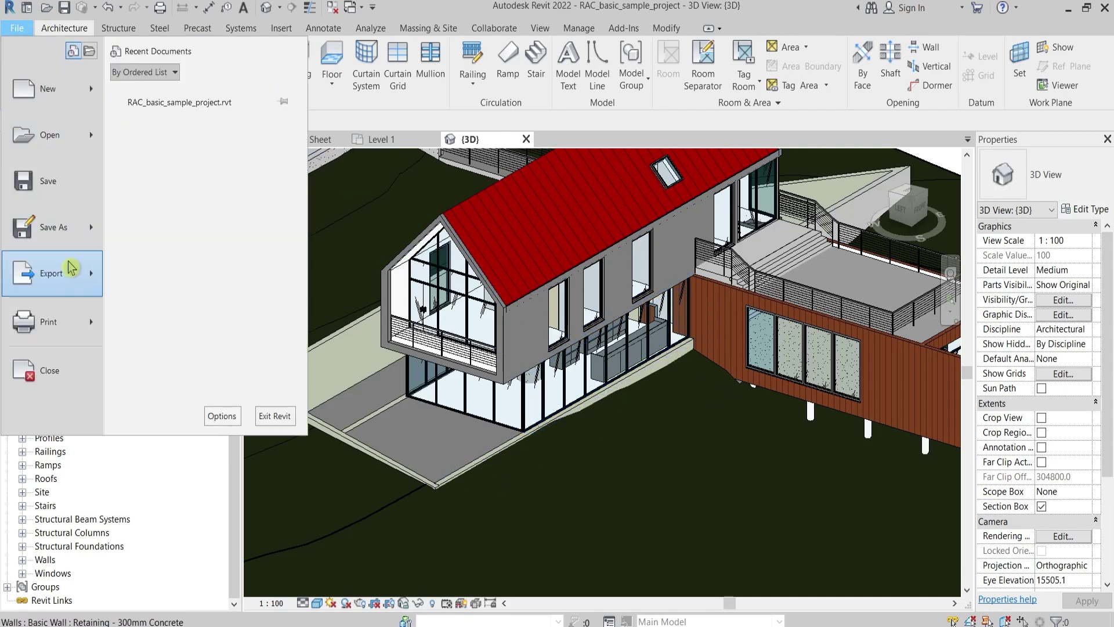
pyautogui.moveTo(70, 268)
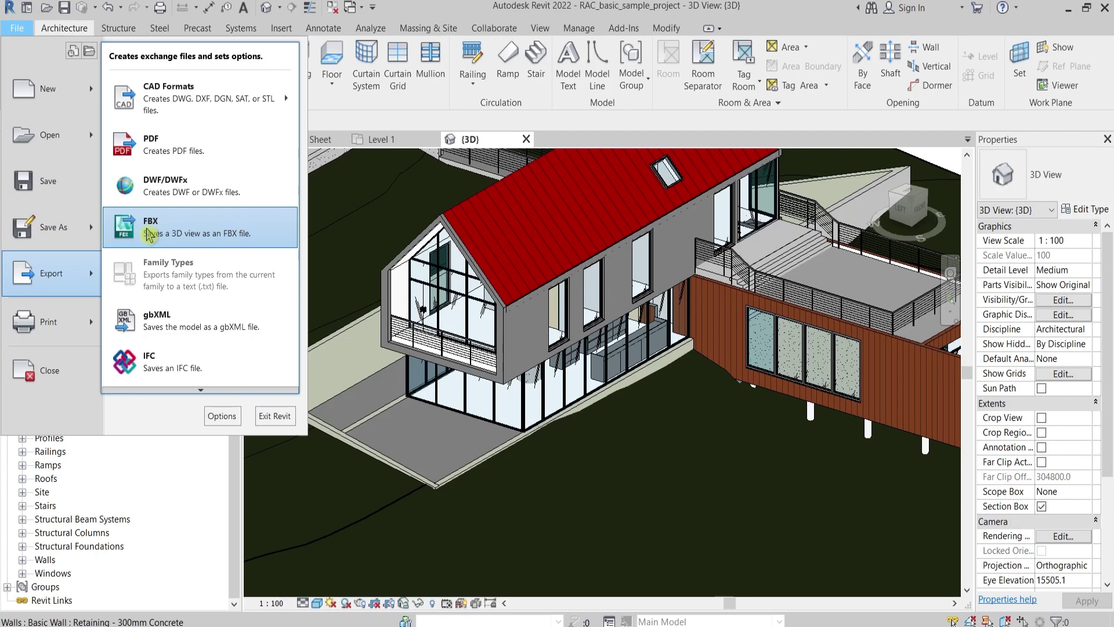
pyautogui.click(216, 231)
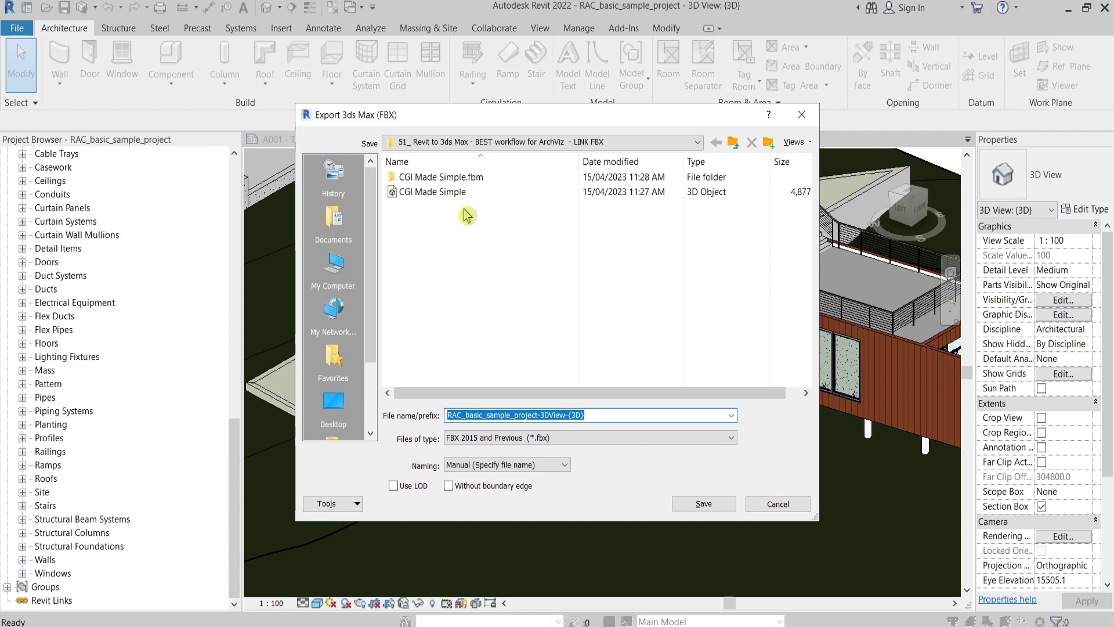
pyautogui.click(441, 192)
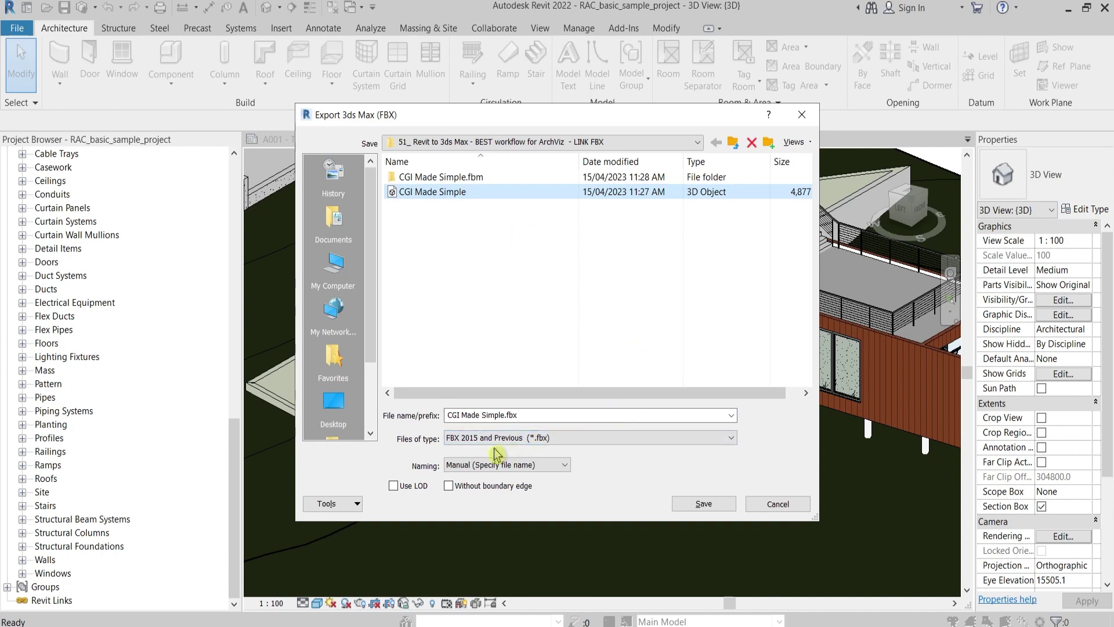
pyautogui.click(594, 441)
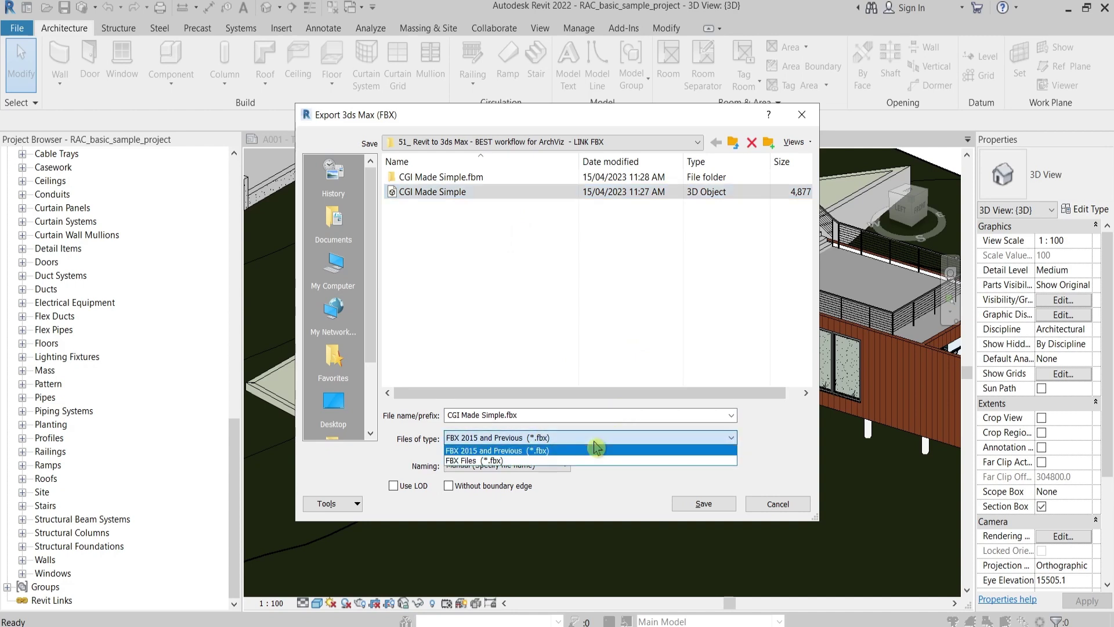
pyautogui.click(775, 442)
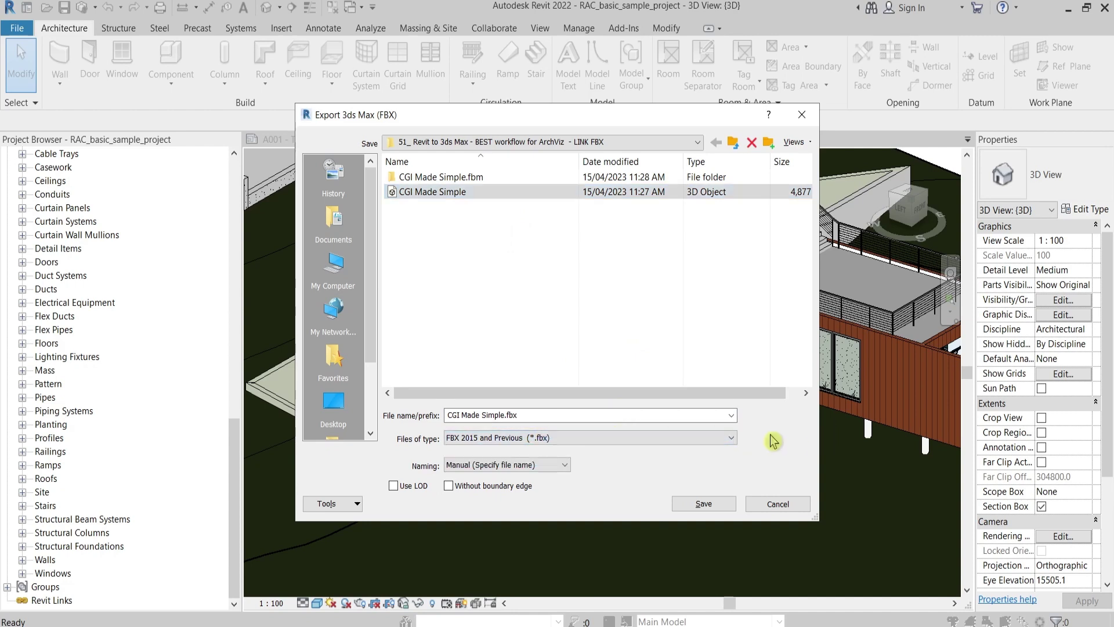
pyautogui.click(704, 504)
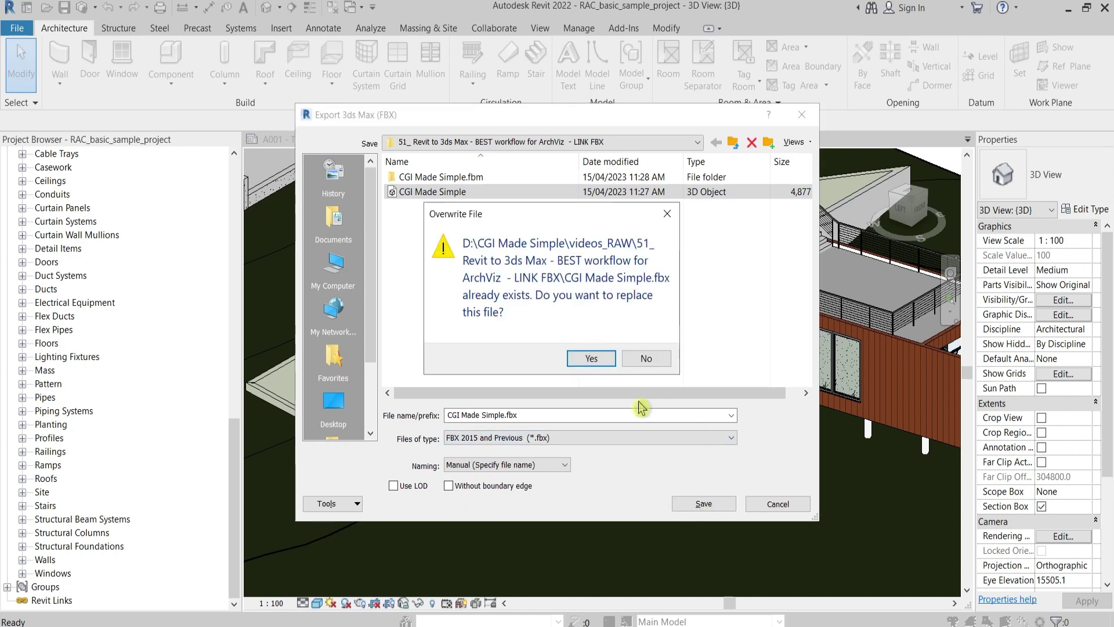
pyautogui.click(600, 356)
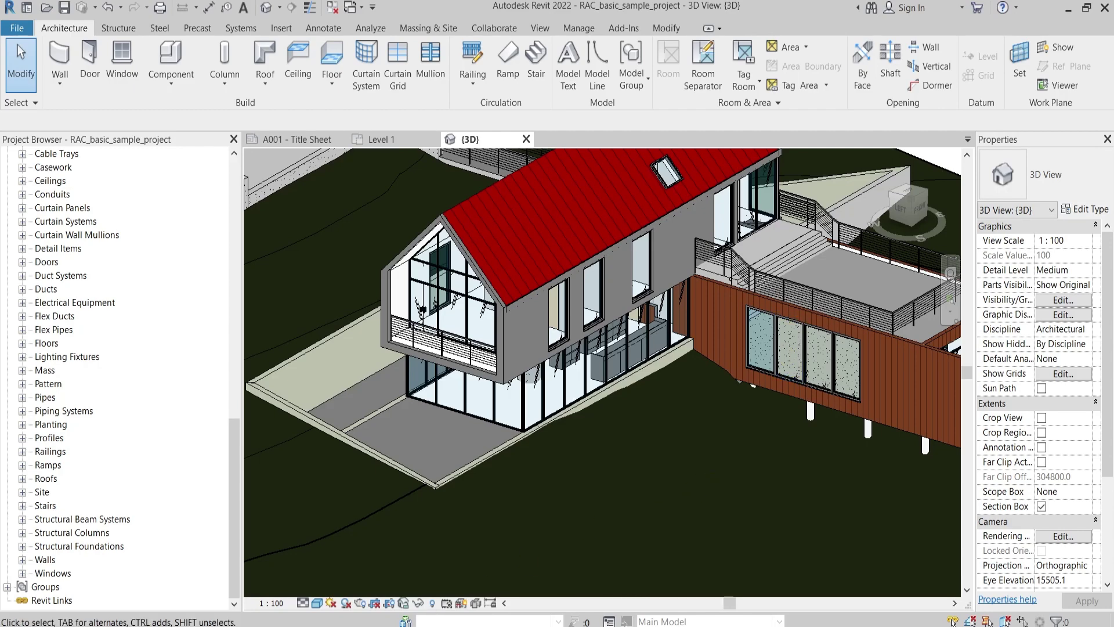
# Switch to 3ds Max, maximize the Perspective viewport and choose the CGI Made Simple FBX file for linking.
pyautogui.click(308, 575)
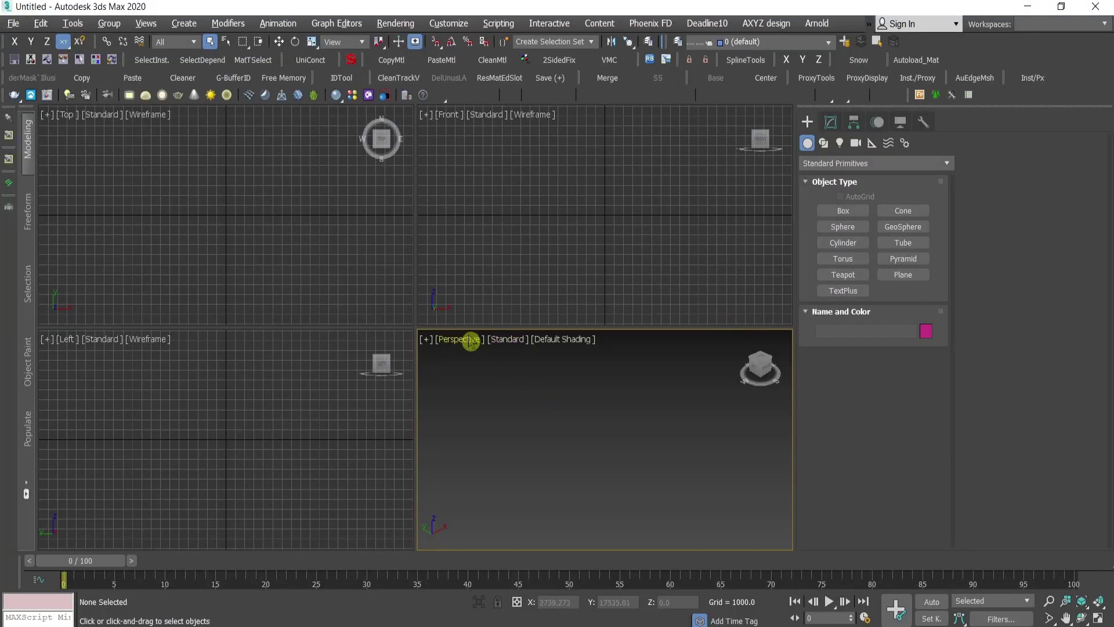
pyautogui.hotkey('alt', 'w')
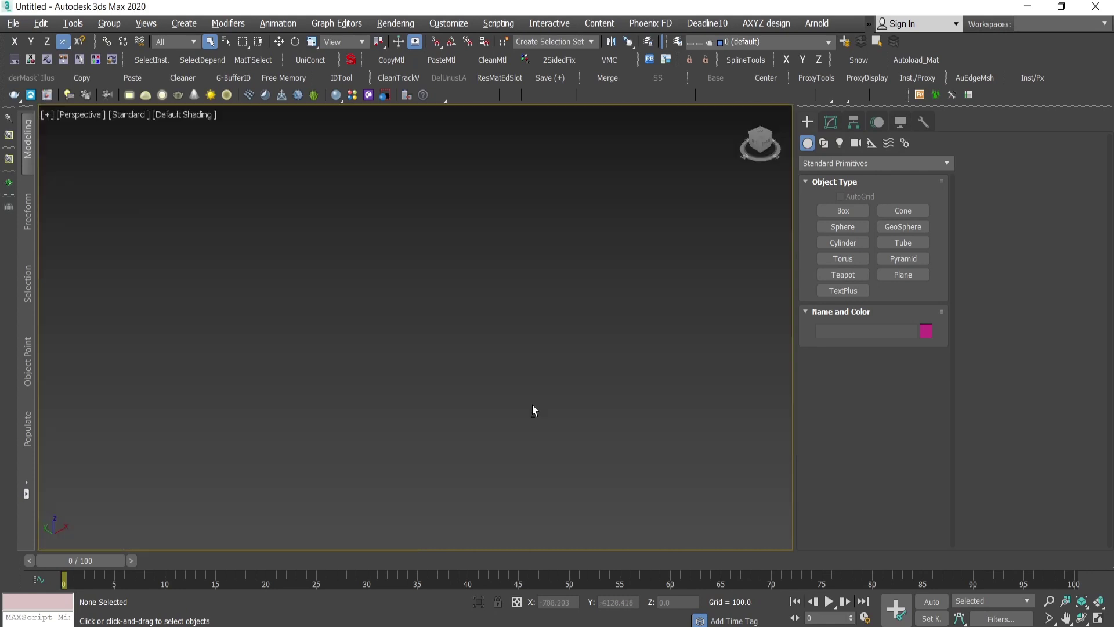
pyautogui.click(13, 24)
pyautogui.moveTo(80, 221)
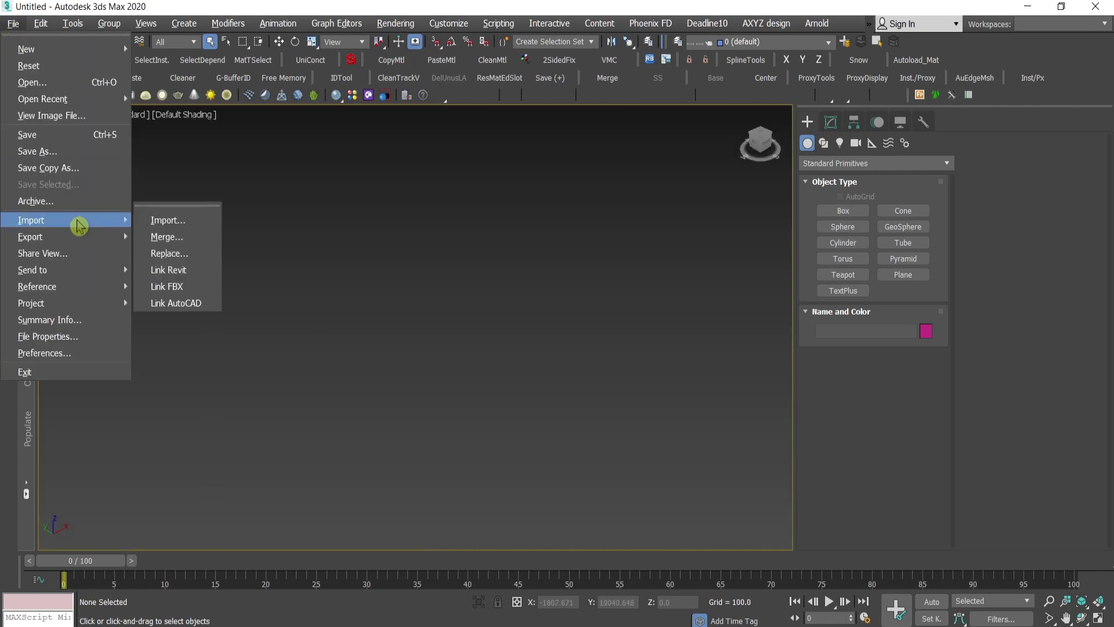
pyautogui.click(182, 293)
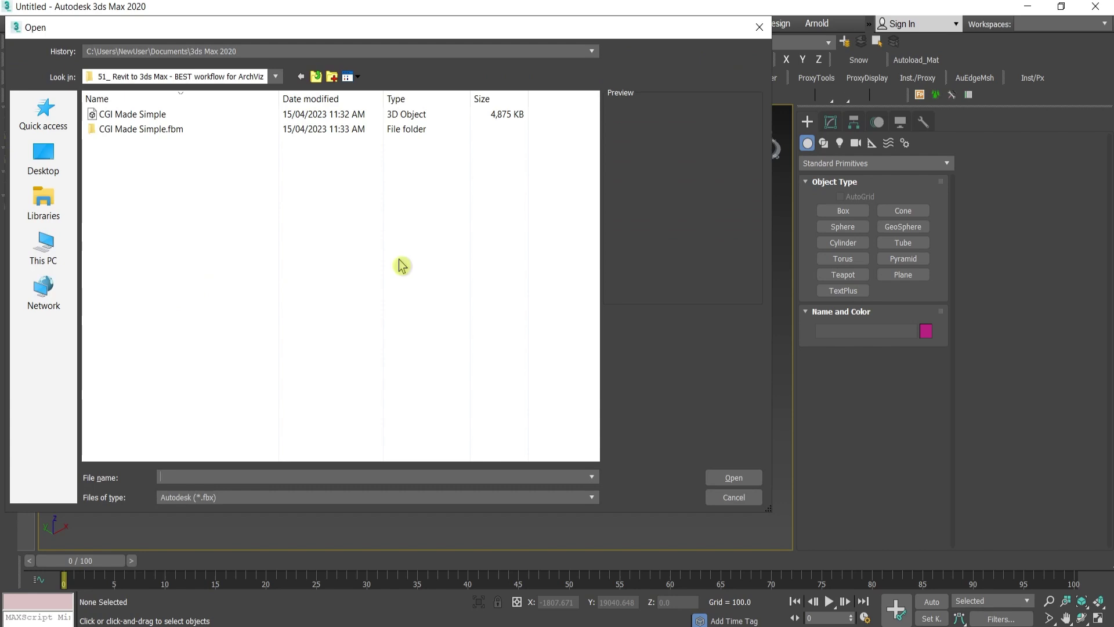
pyautogui.click(162, 114)
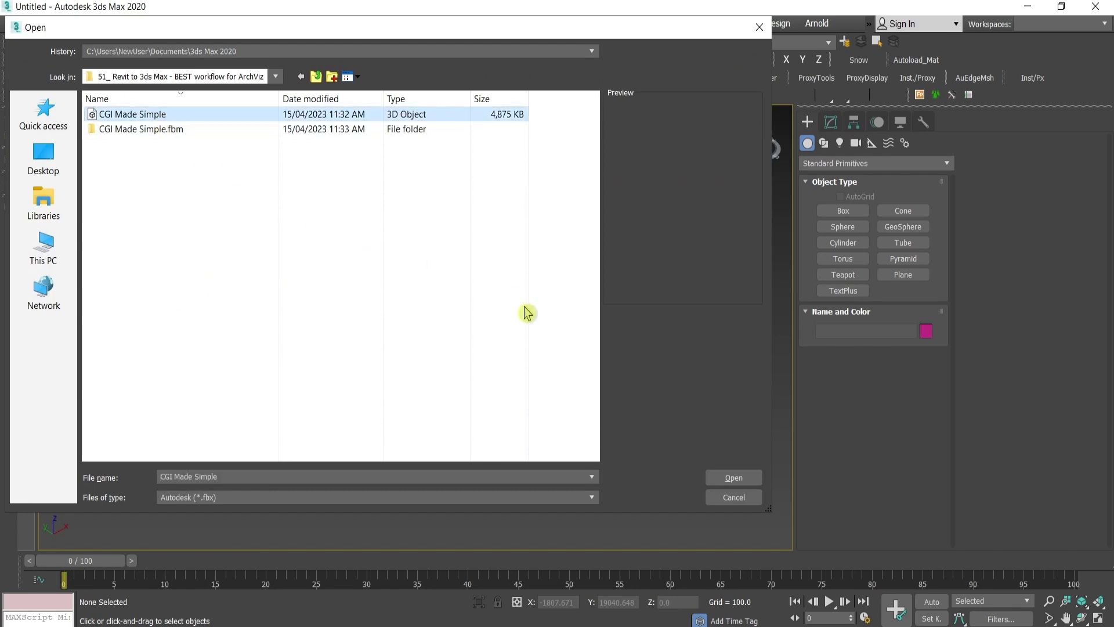
pyautogui.click(757, 483)
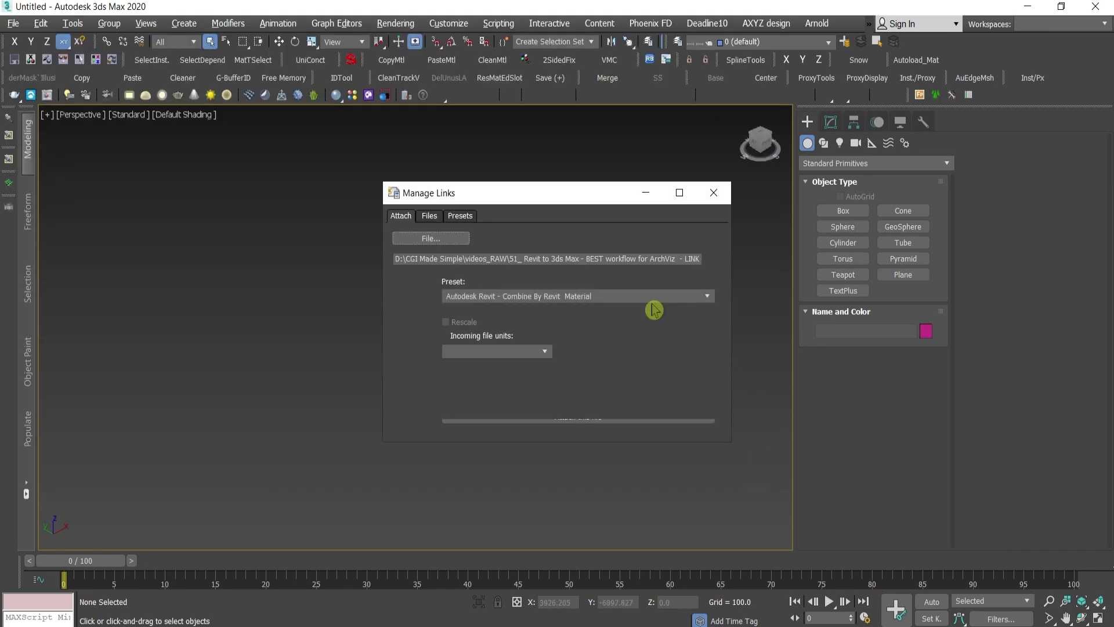
# Attach the linked file with the preset Autodesk Revit - Do Not Combine Entities, declining the daylight exposure change, and close the link manager.
pyautogui.click(643, 300)
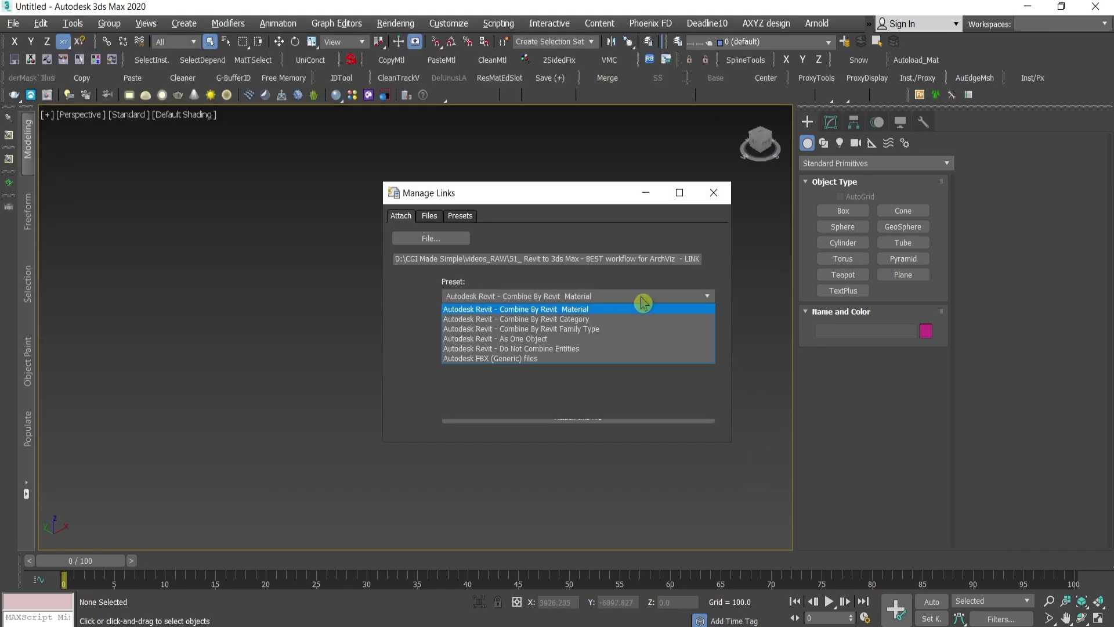
pyautogui.click(577, 349)
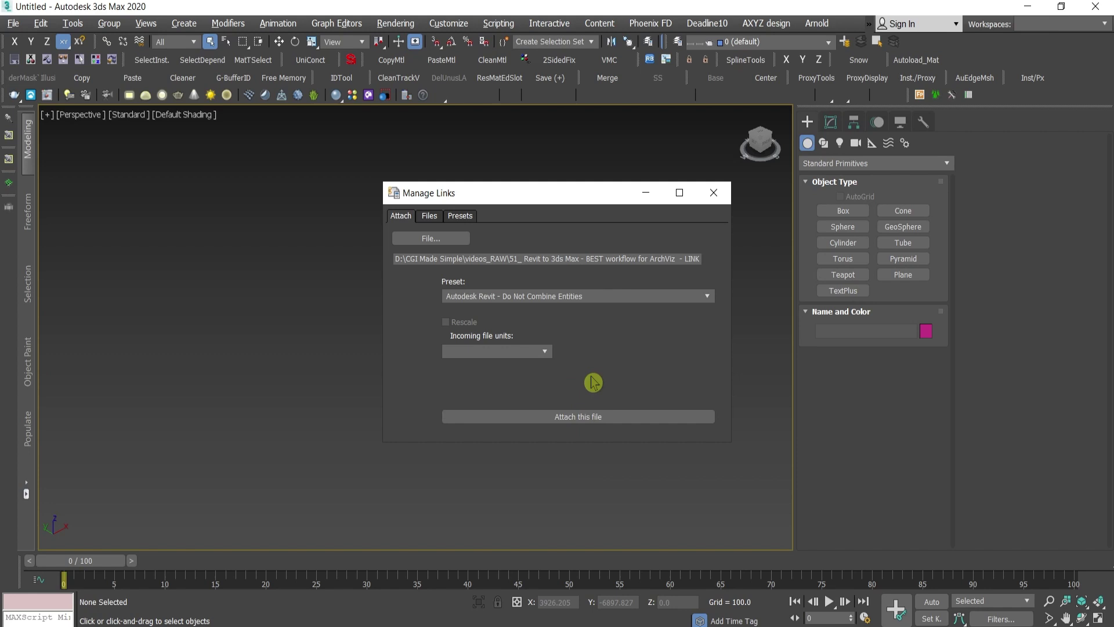
pyautogui.click(604, 296)
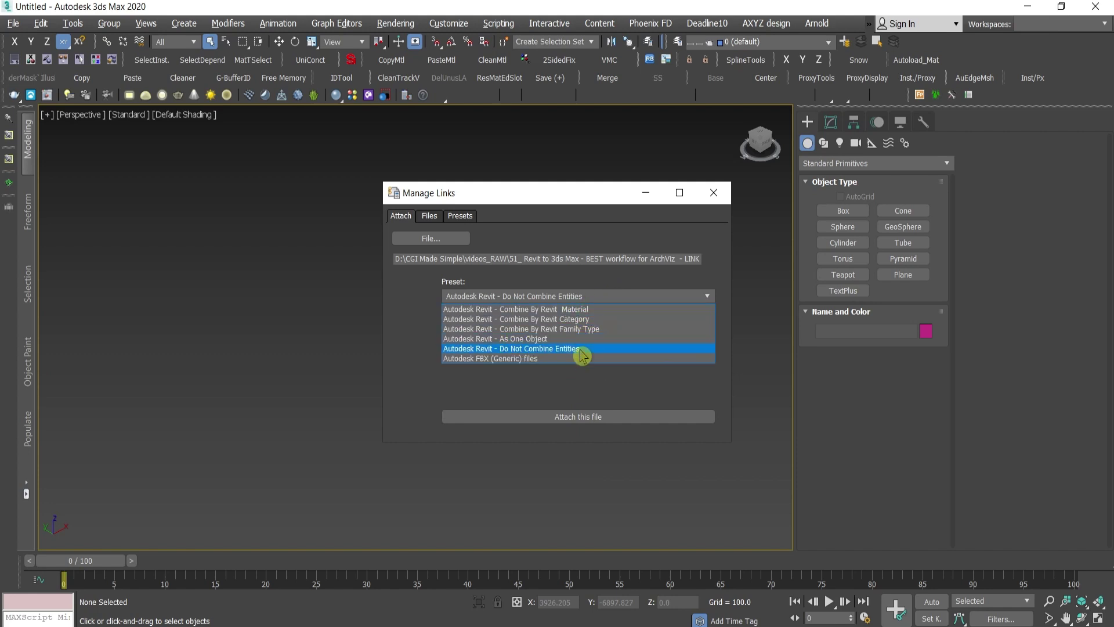
pyautogui.click(583, 351)
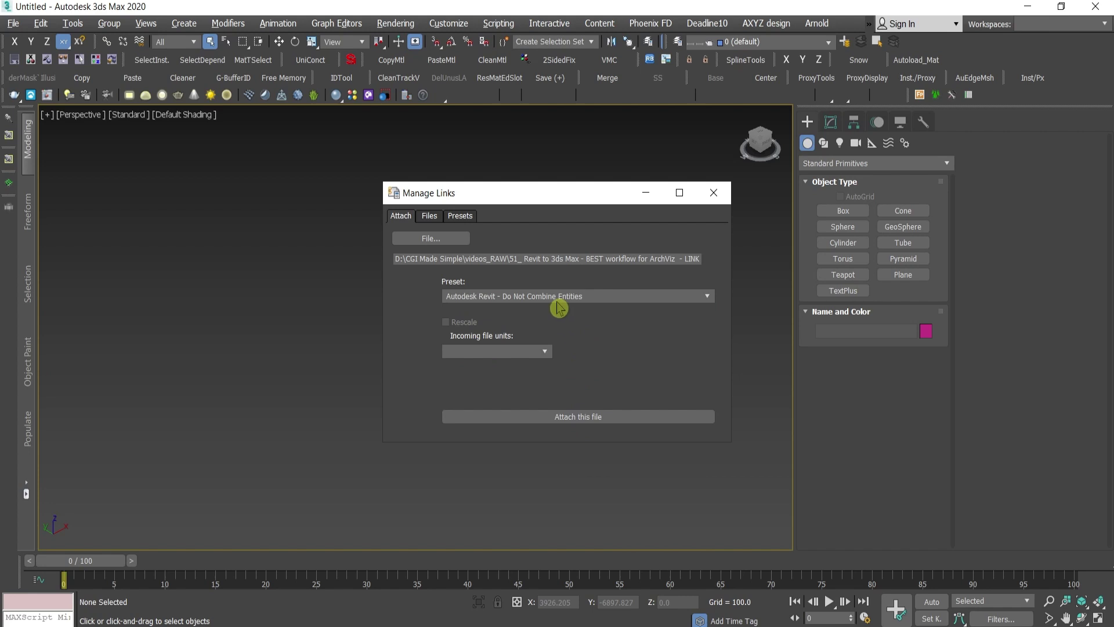
pyautogui.click(585, 422)
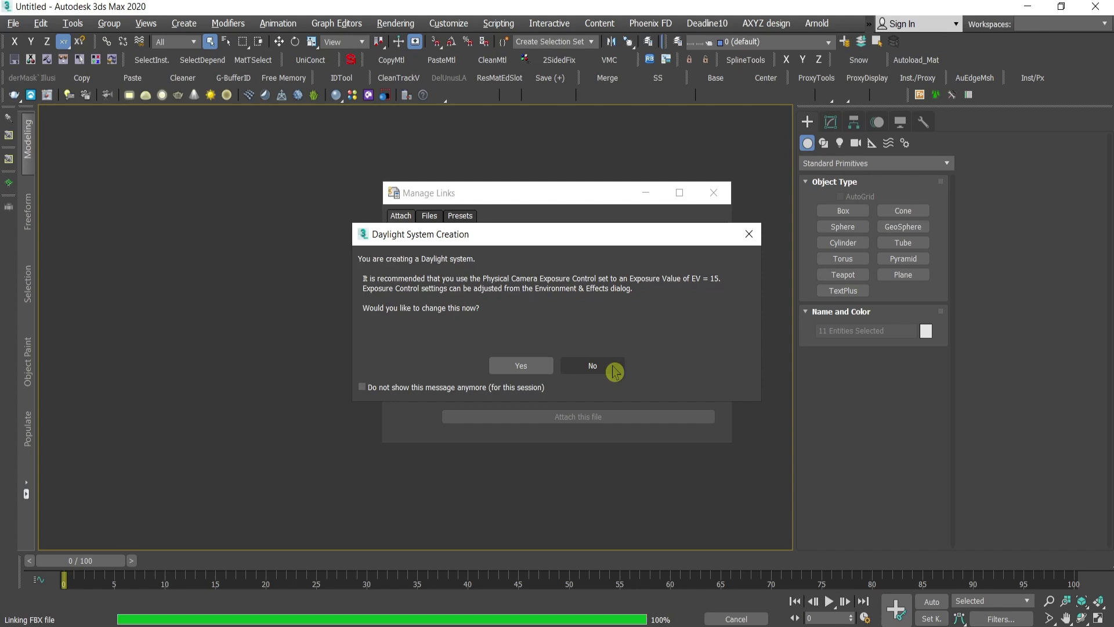
pyautogui.click(593, 366)
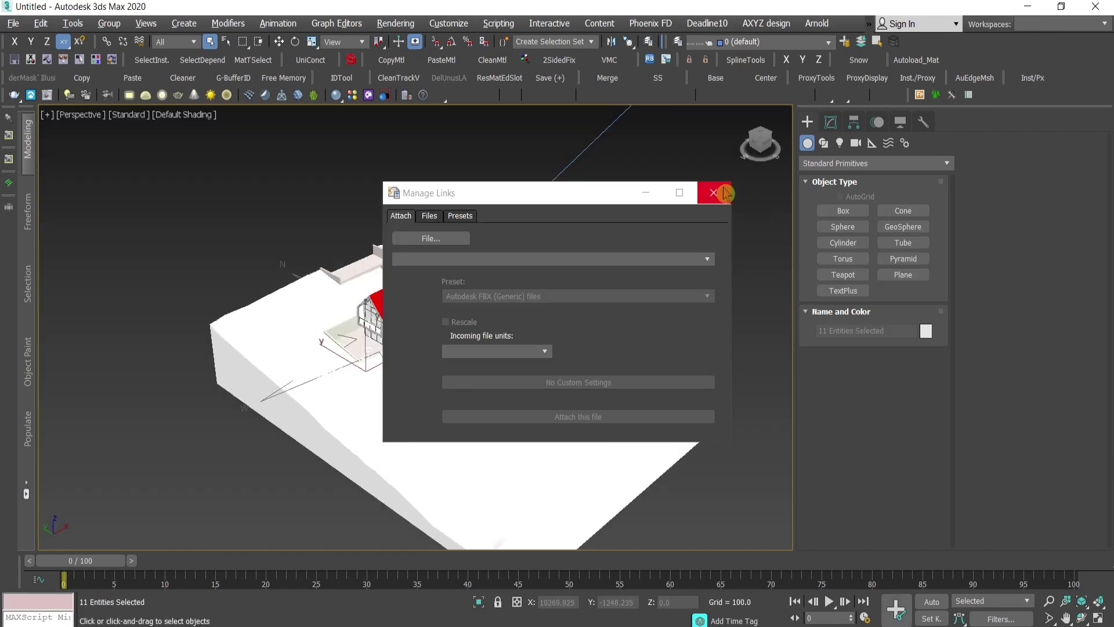
pyautogui.click(726, 194)
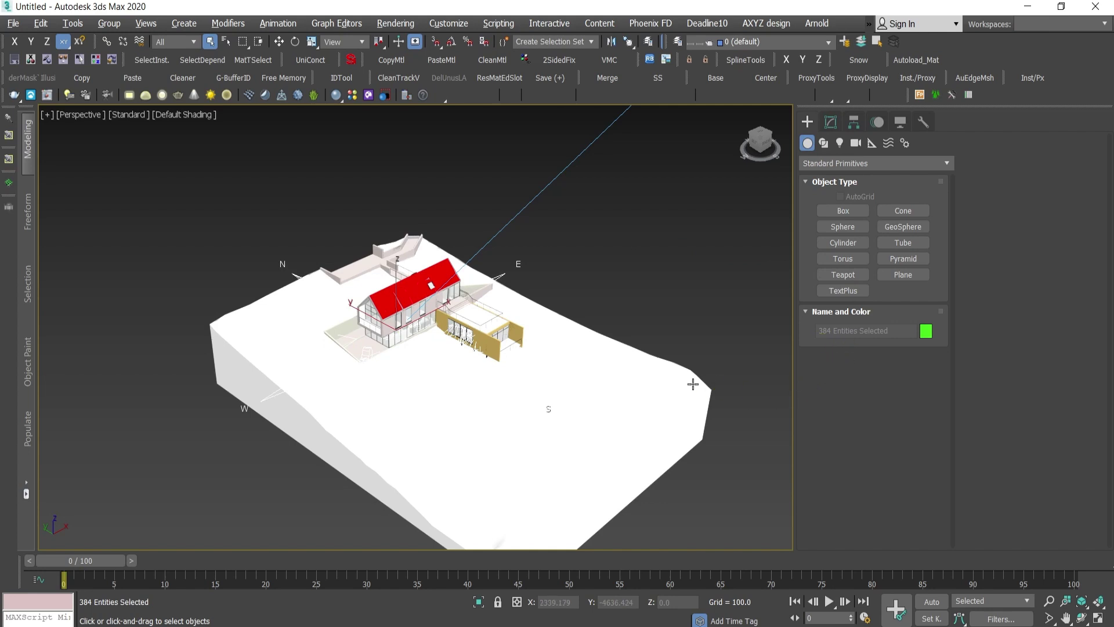
pyautogui.scroll(-3, 692, 384)
pyautogui.scroll(7, 691, 384)
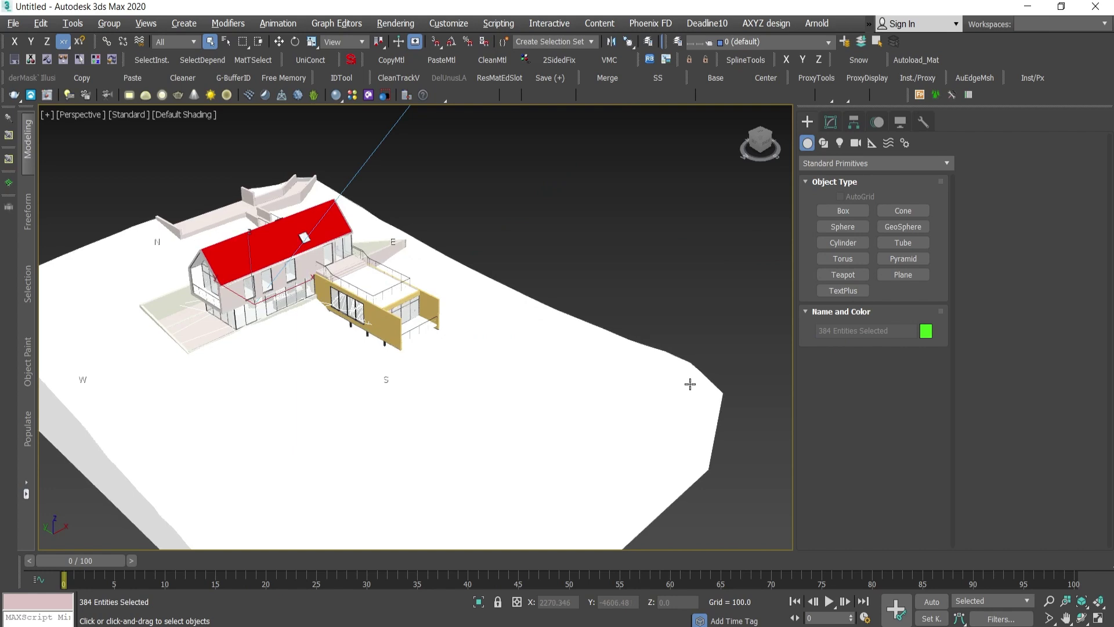
pyautogui.press('7')
pyautogui.press('7')
pyautogui.moveTo(406, 389); pyautogui.dragTo(474, 384, button='middle')
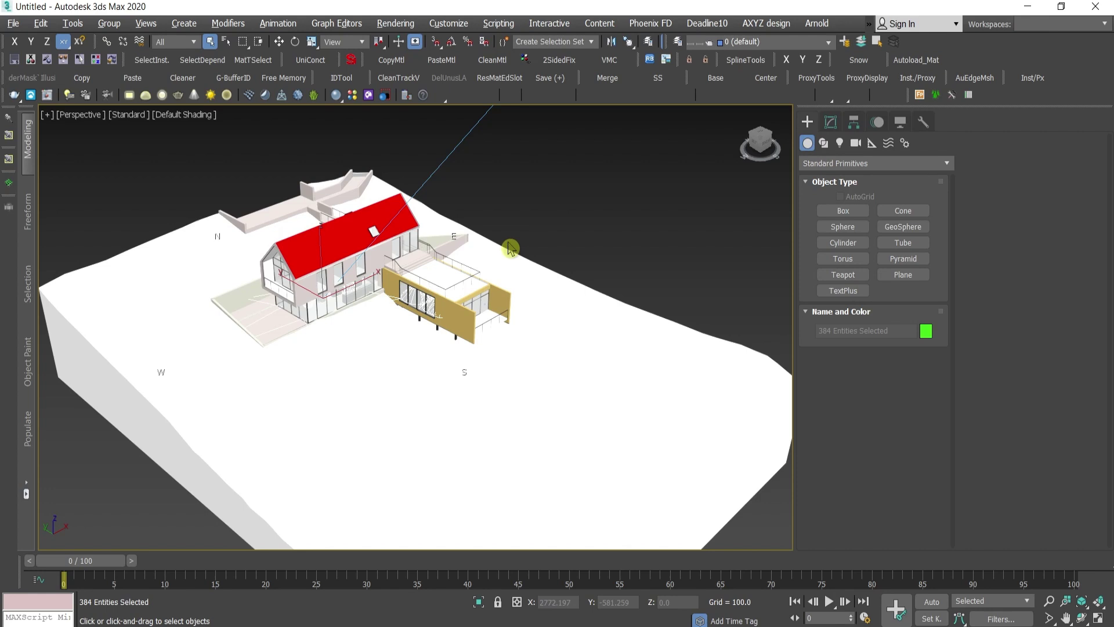
# Detach the linked CGI Made Simple FBX file, confirm removing all its objects, and close the link manager.
pyautogui.click(12, 24)
pyautogui.moveTo(90, 290)
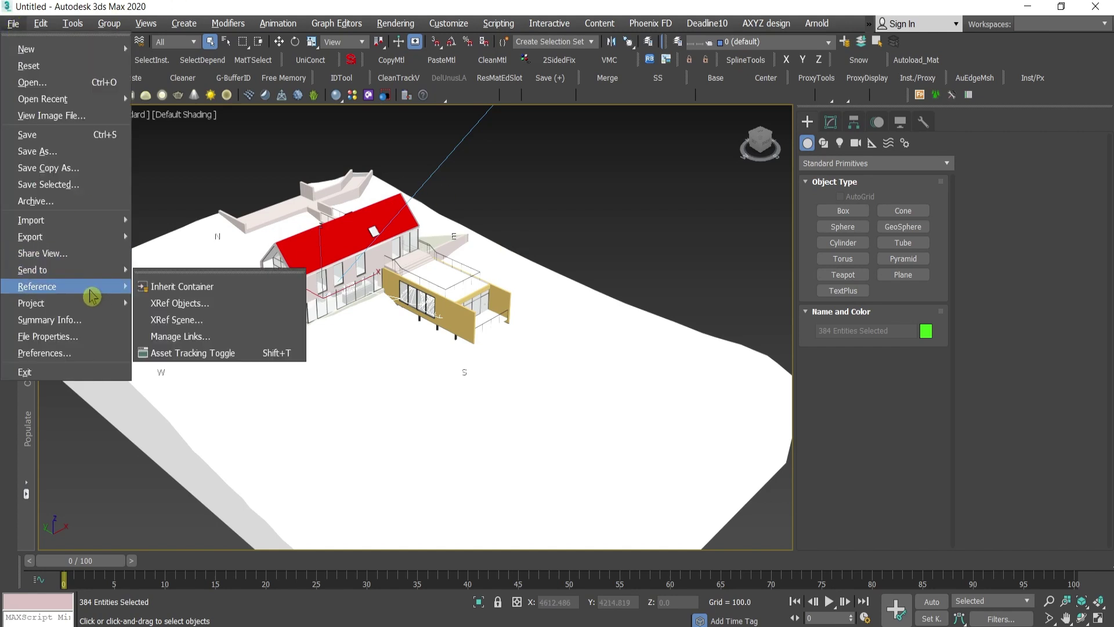
pyautogui.click(244, 335)
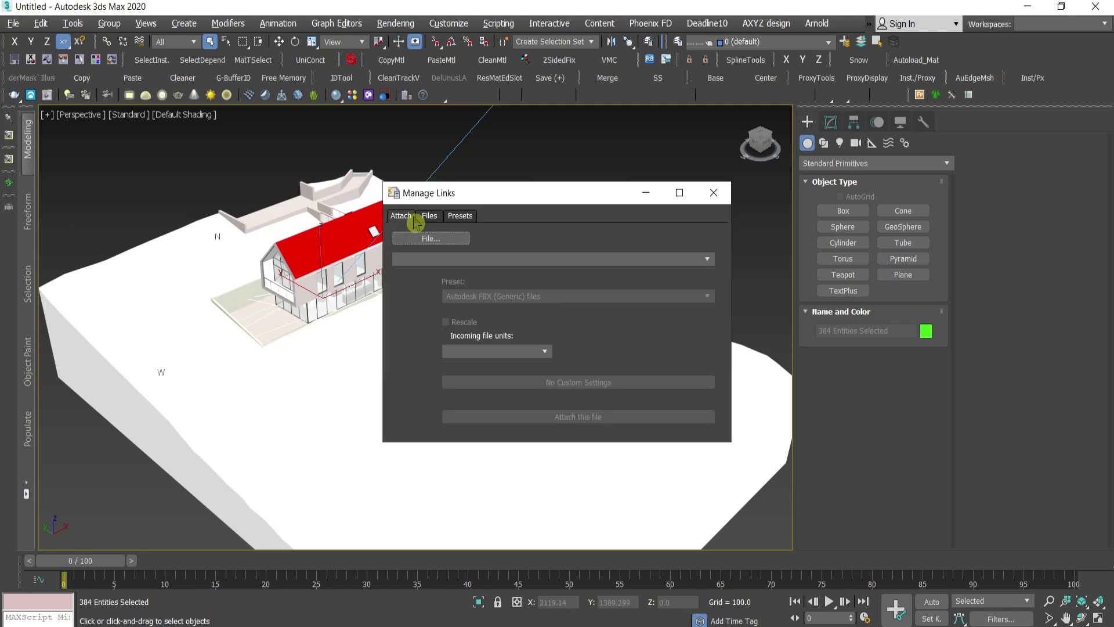
pyautogui.click(431, 217)
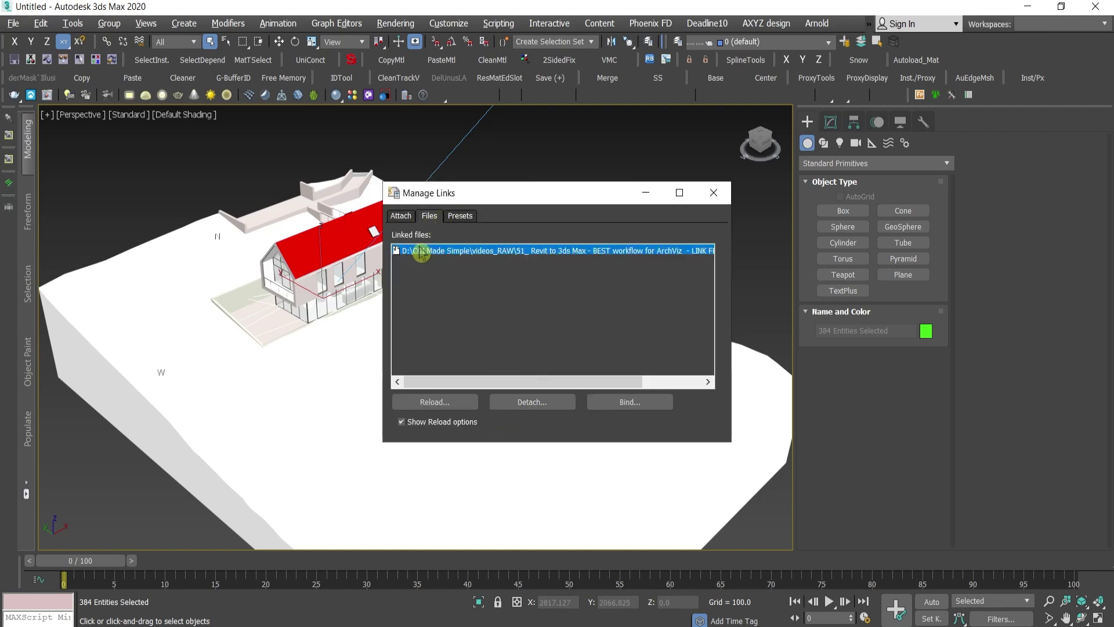
pyautogui.click(532, 402)
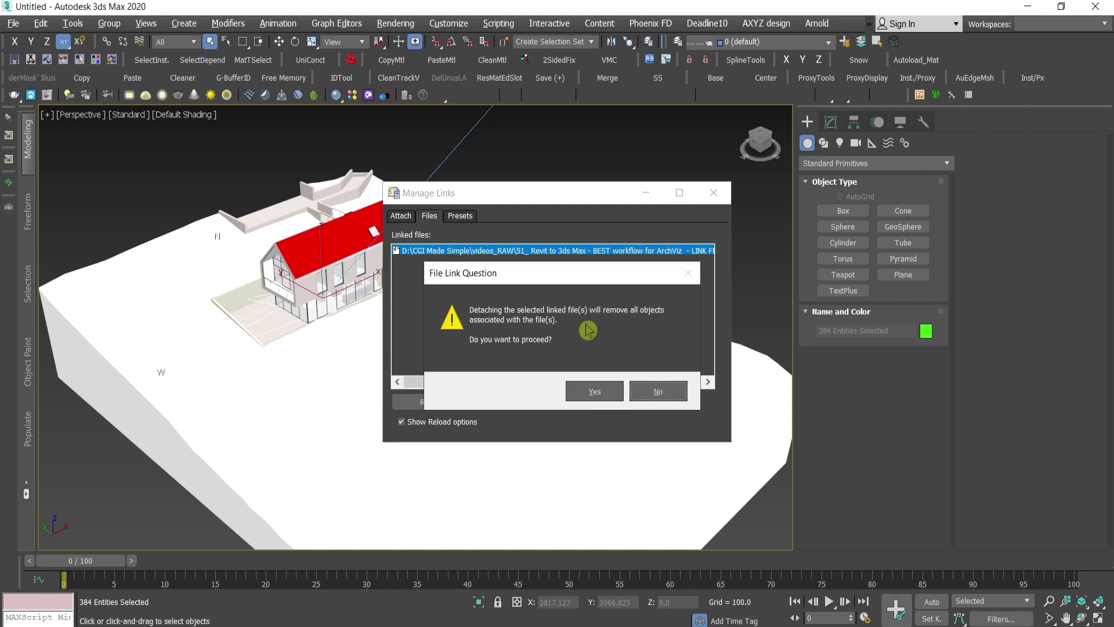
pyautogui.click(596, 395)
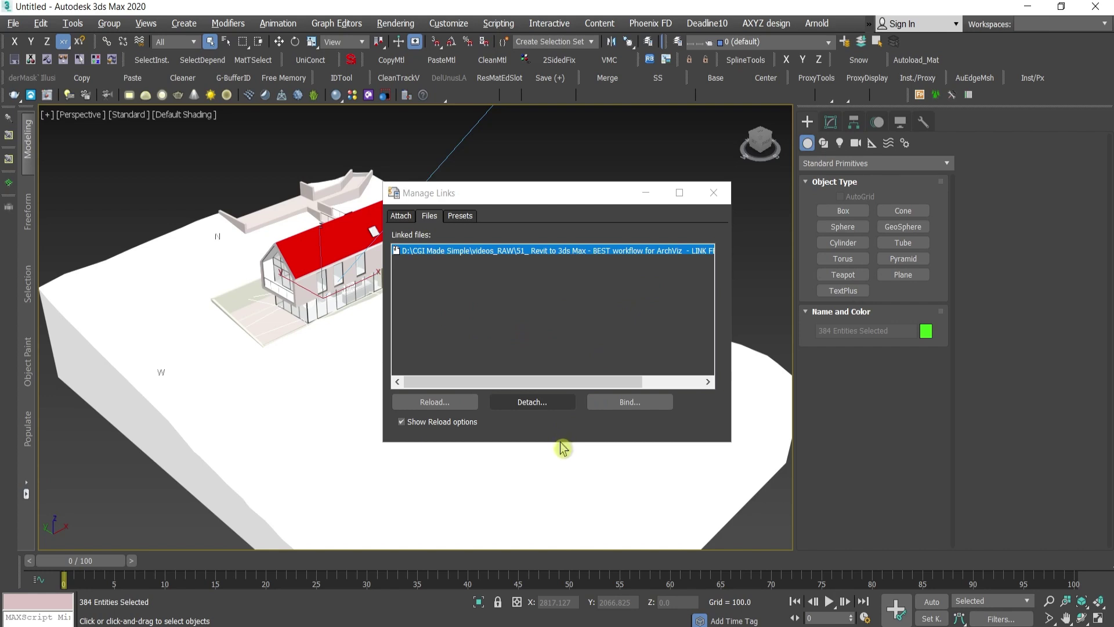
pyautogui.click(714, 193)
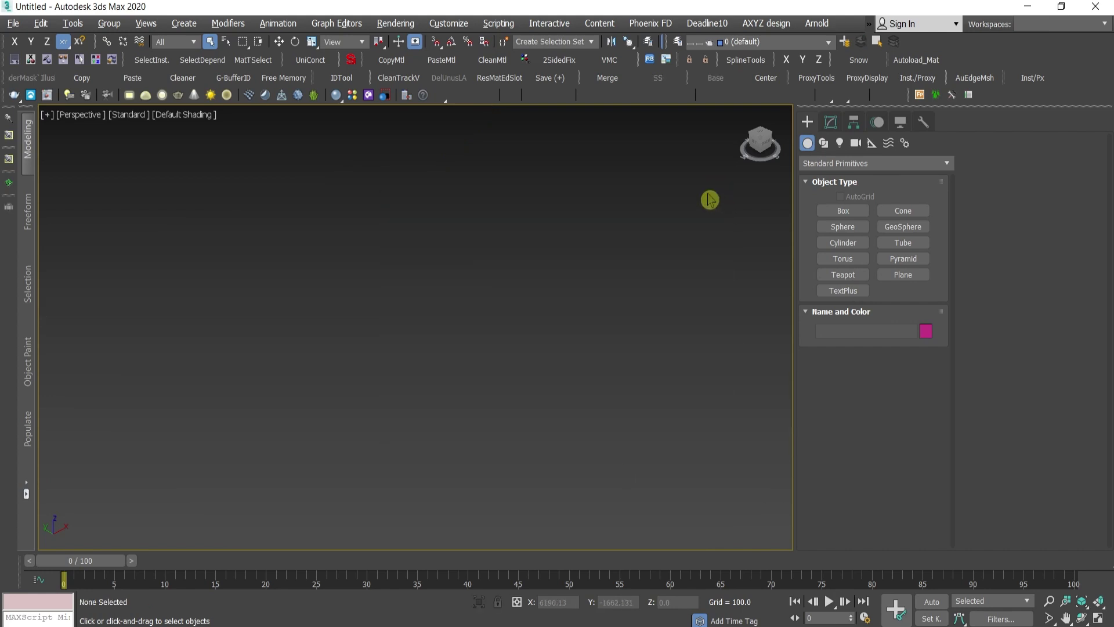
# Start a new FBX link and choose the CGI Made Simple file for it.
pyautogui.click(13, 24)
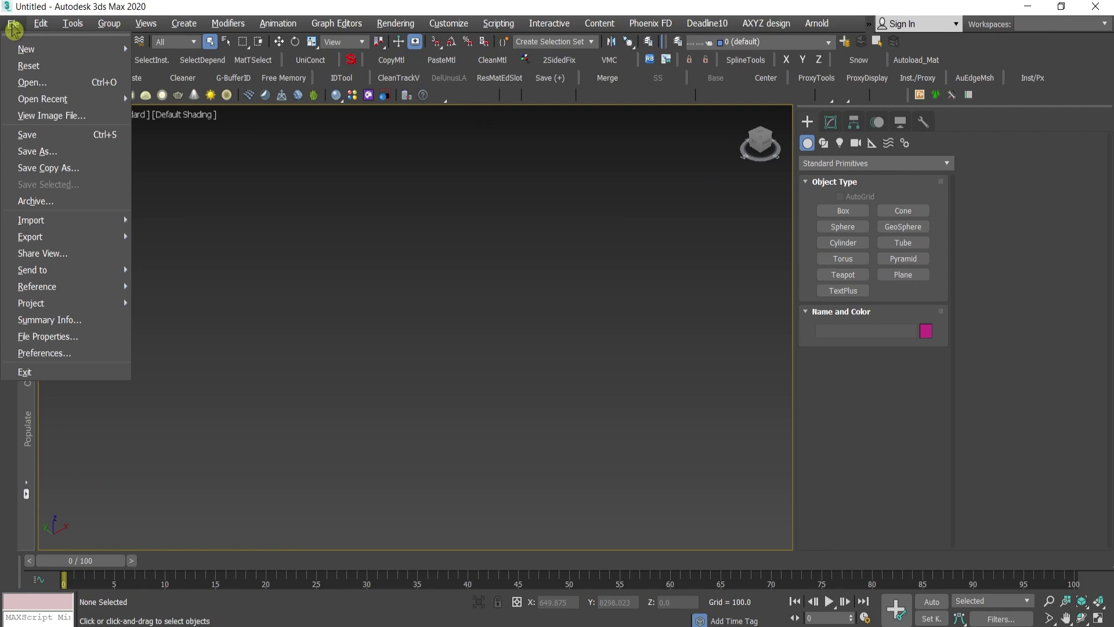
pyautogui.moveTo(93, 241)
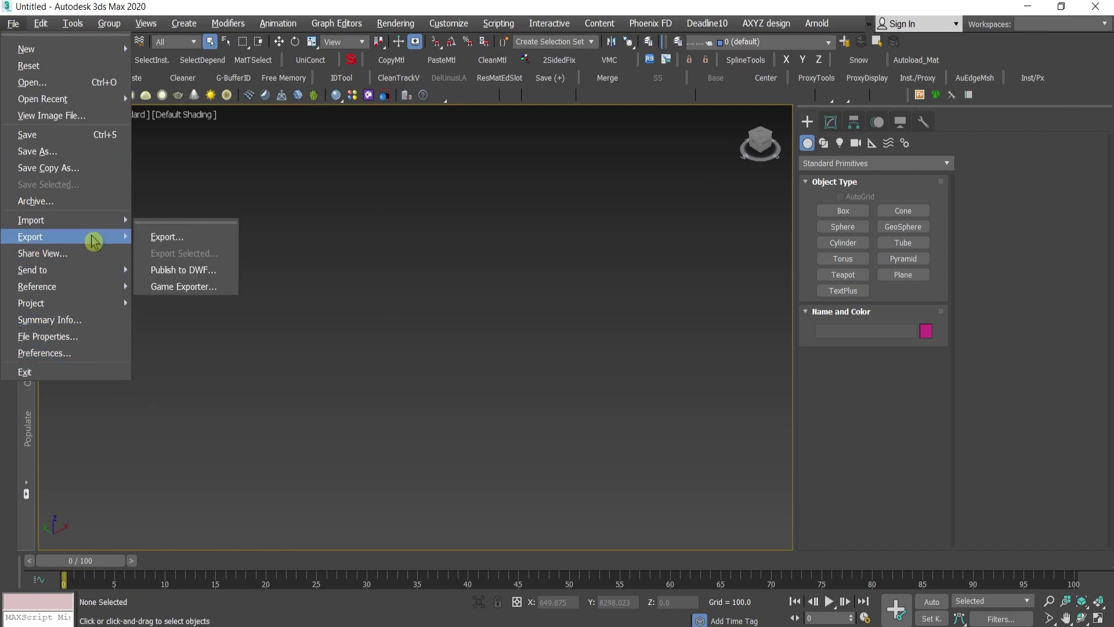
pyautogui.moveTo(91, 221)
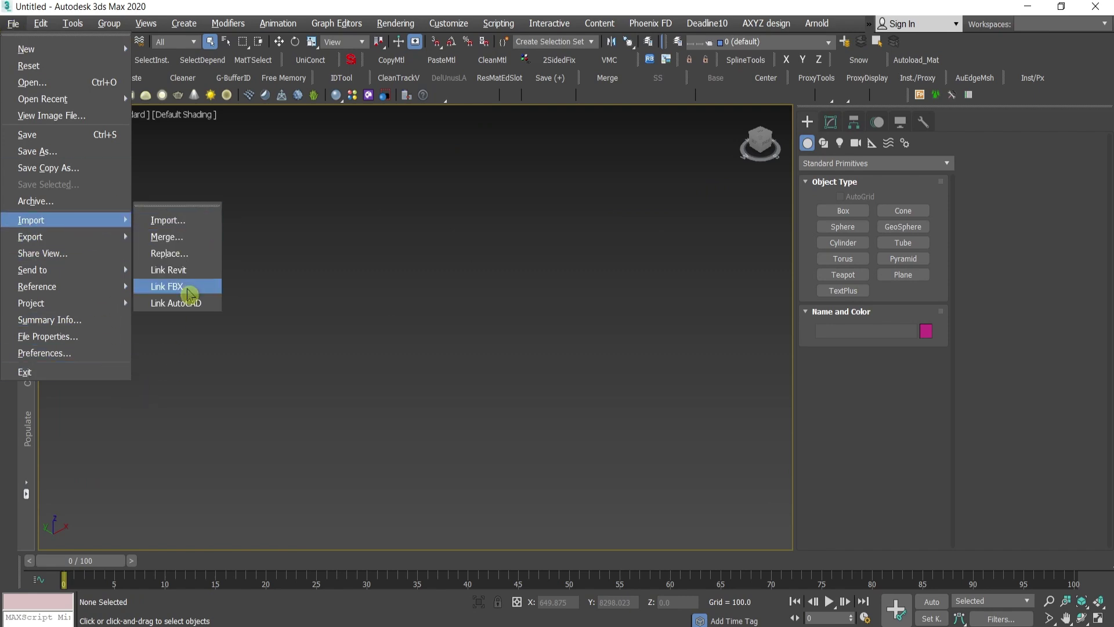
pyautogui.click(187, 289)
pyautogui.click(127, 115)
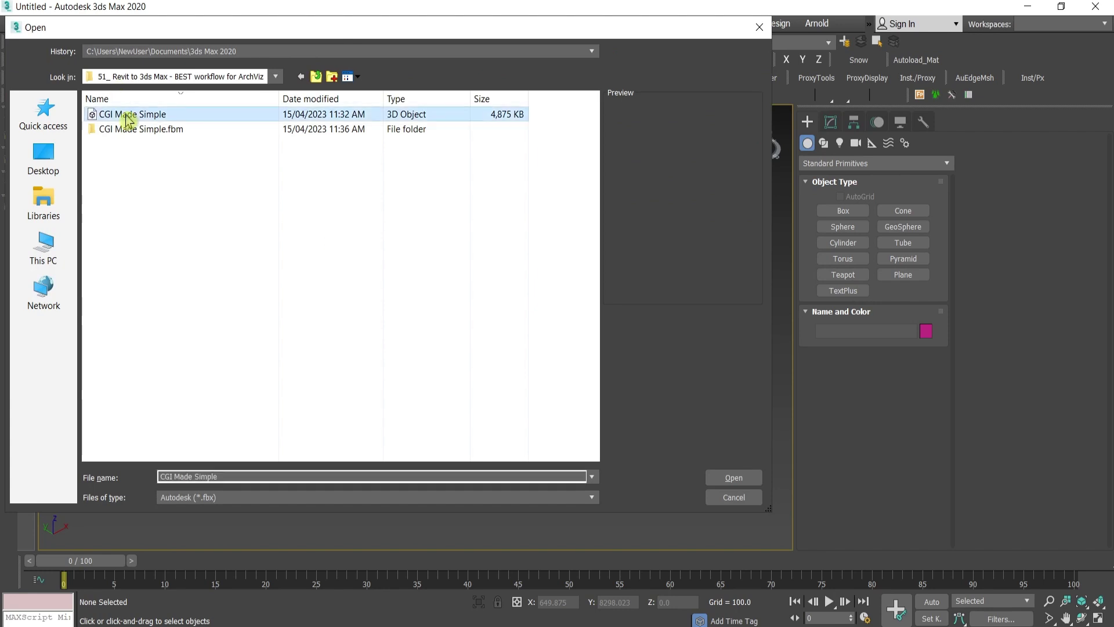
pyautogui.click(734, 477)
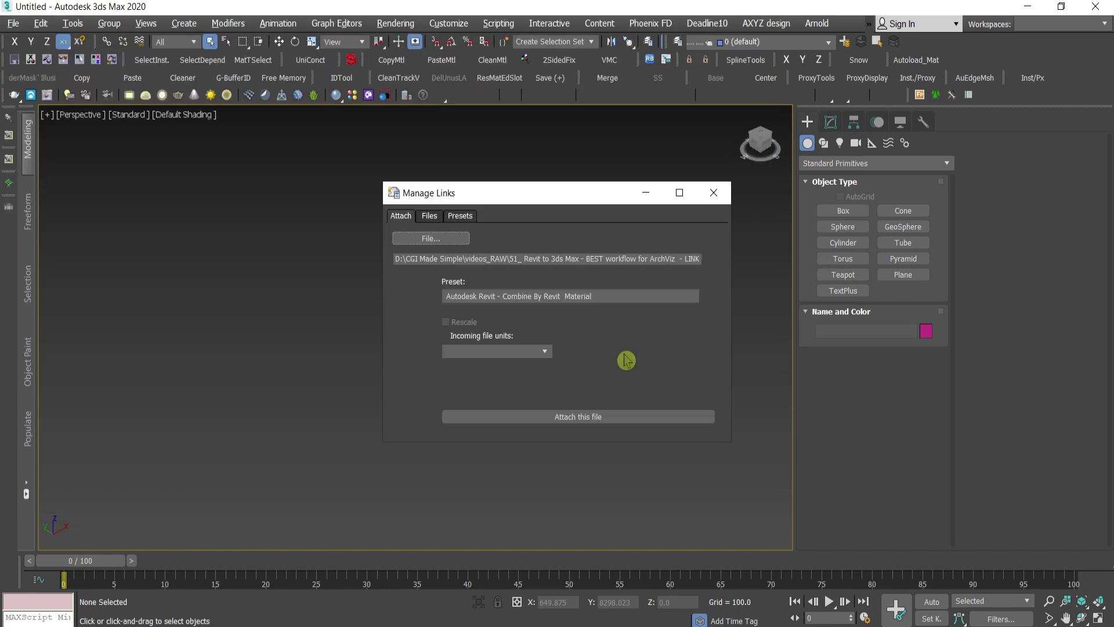
# Attach the file with the preset Autodesk Revit - Combine By Revit Material, declining the daylight exposure change, and close the link manager.
pyautogui.click(524, 298)
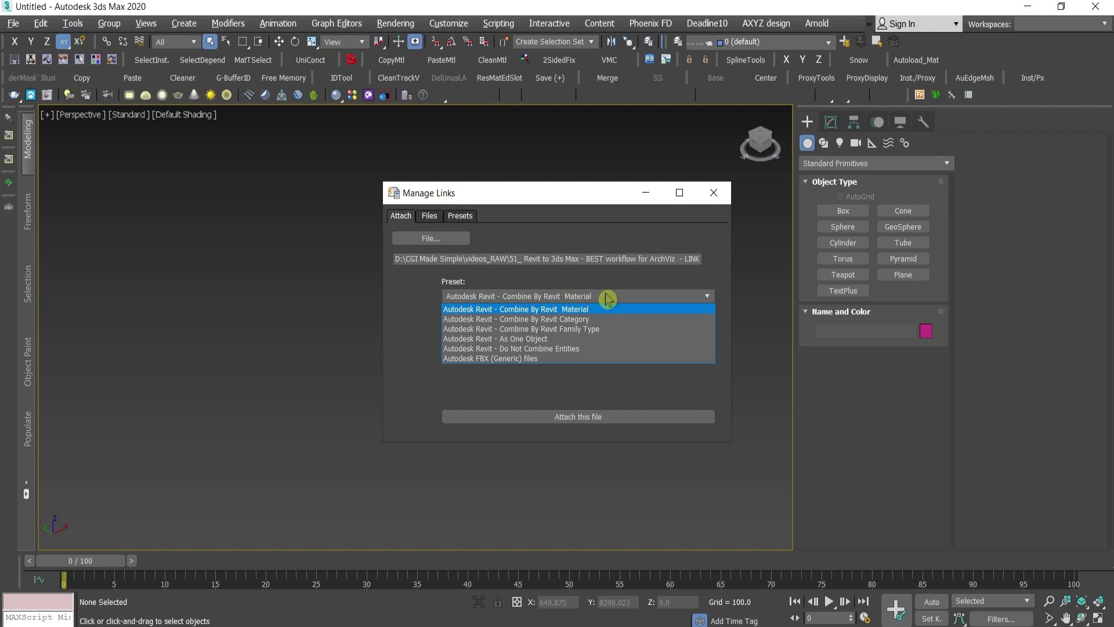
pyautogui.click(573, 311)
pyautogui.click(618, 424)
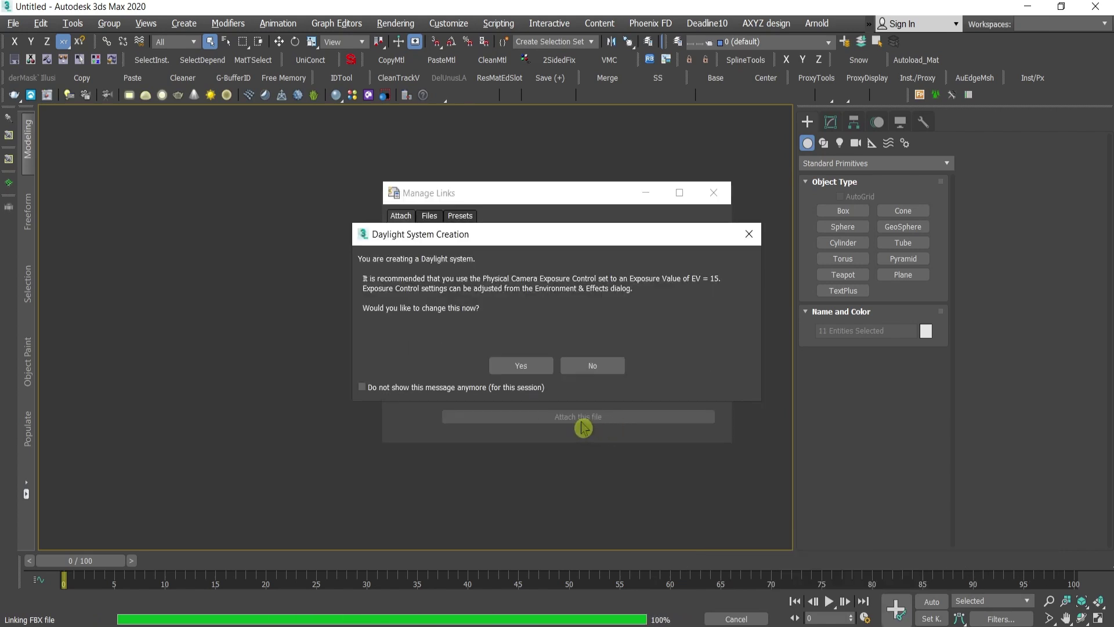
pyautogui.click(603, 370)
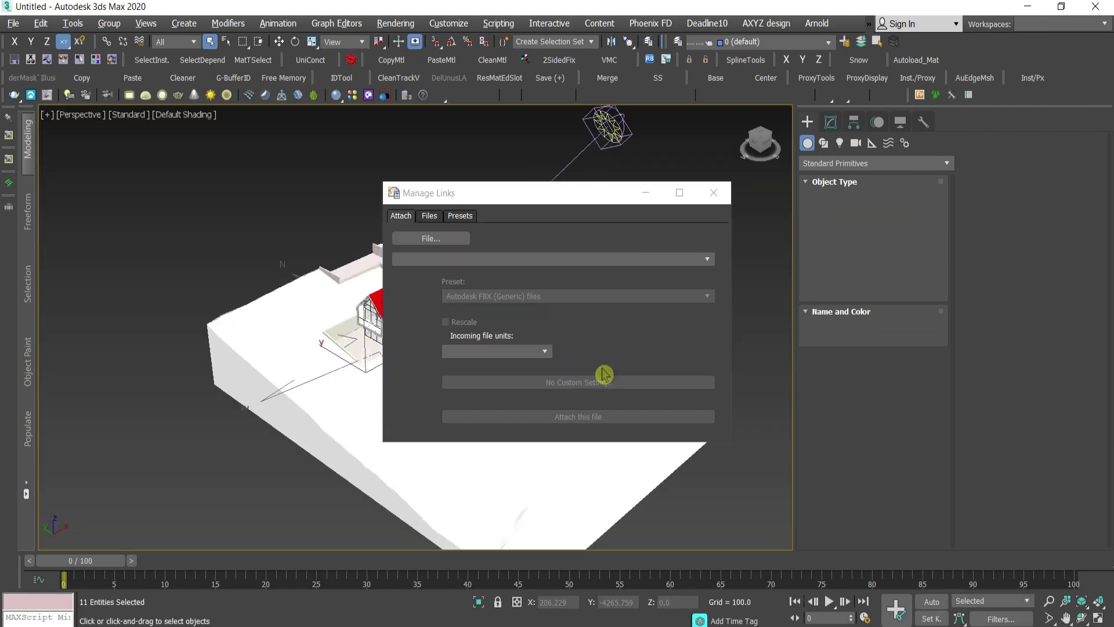
pyautogui.click(714, 193)
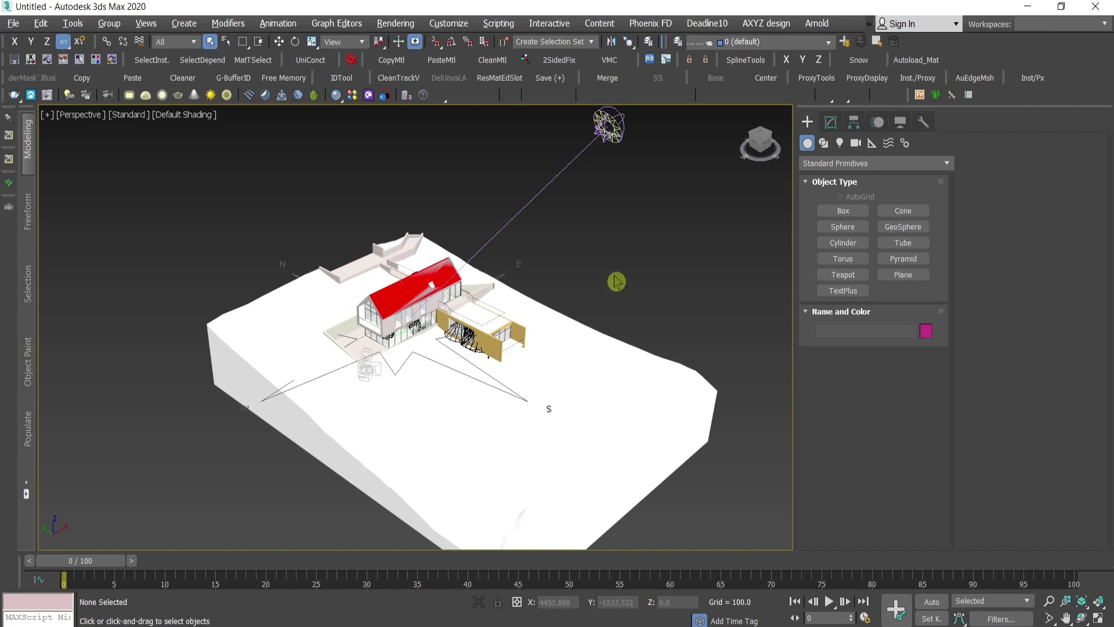
# Select every object in the scene to check the number of linked entities, then clear the selection and inspect the house up close.
pyautogui.hotkey('ctrl', 'a')
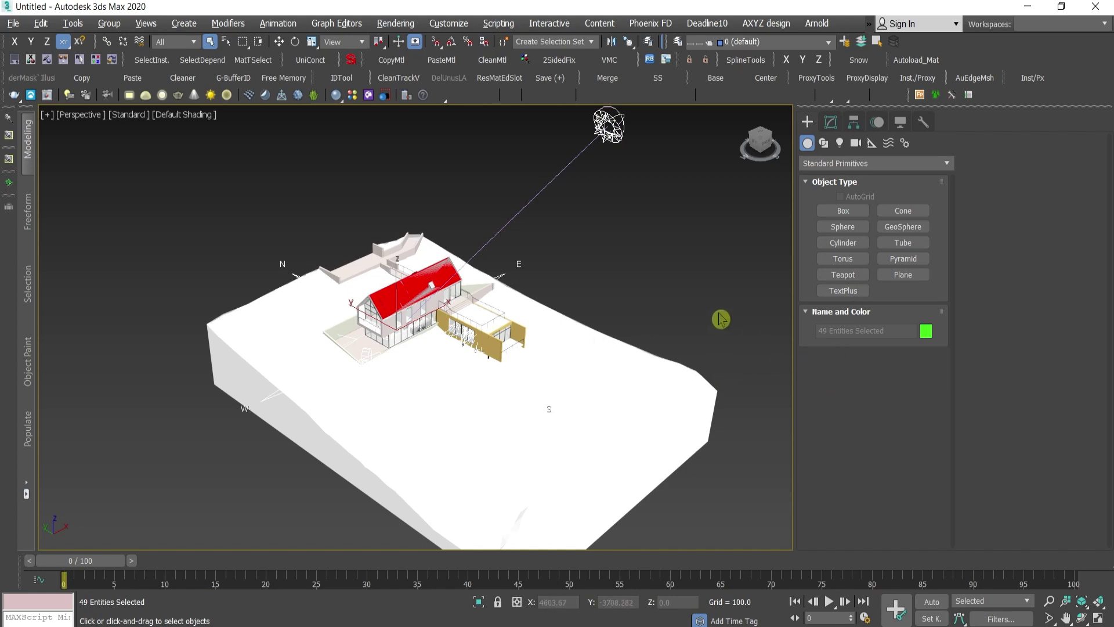
pyautogui.click(686, 309)
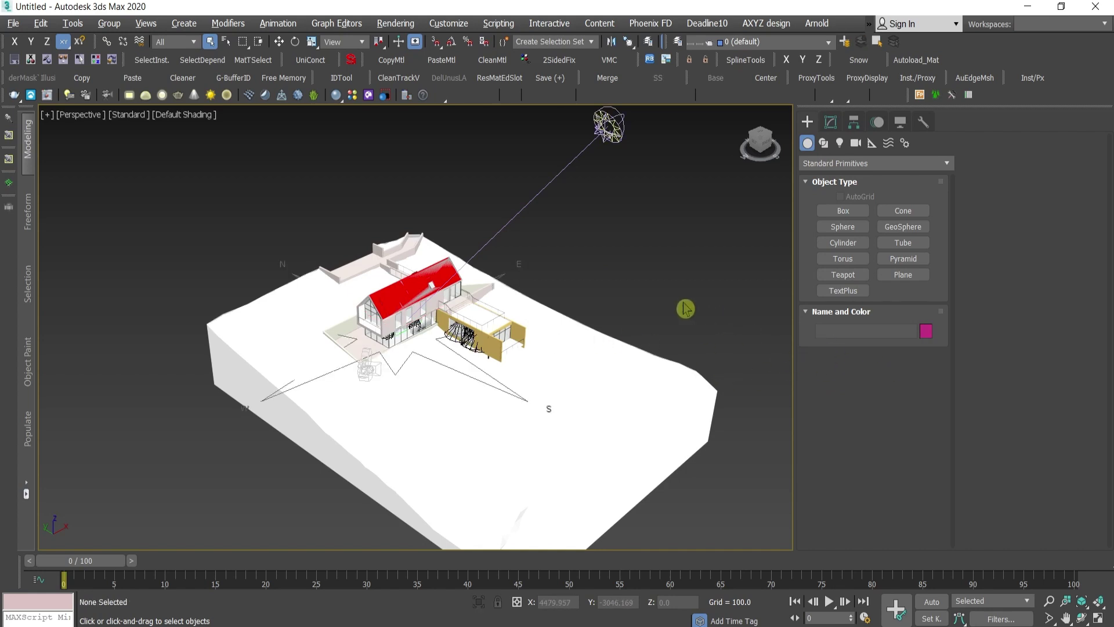
pyautogui.scroll(5, 435, 304)
pyautogui.scroll(-1, 368, 320)
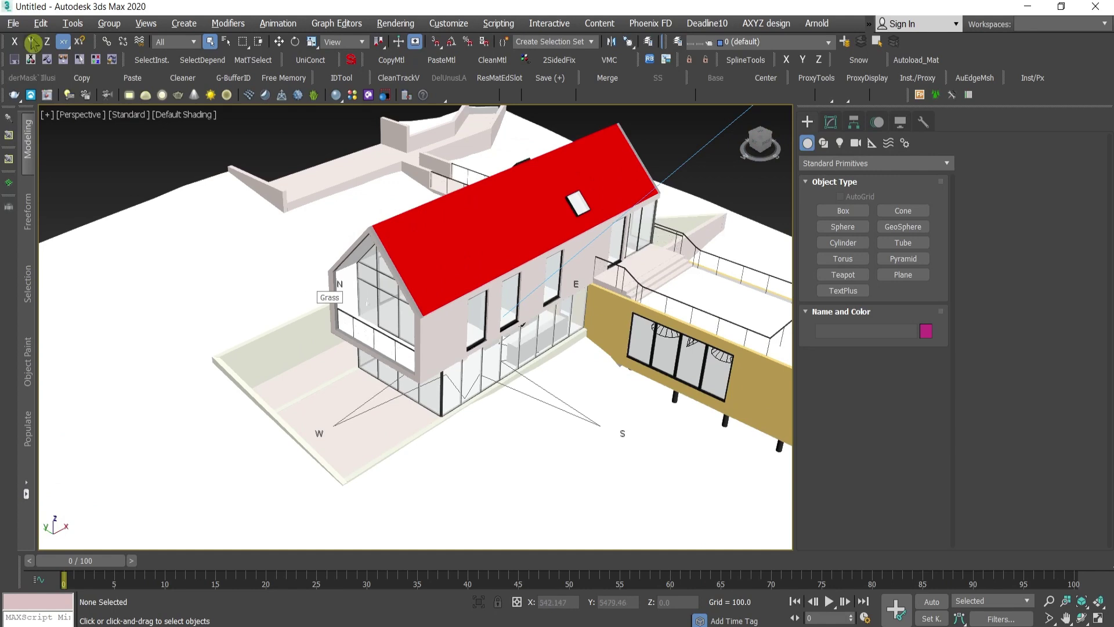
pyautogui.click(13, 24)
pyautogui.moveTo(51, 223)
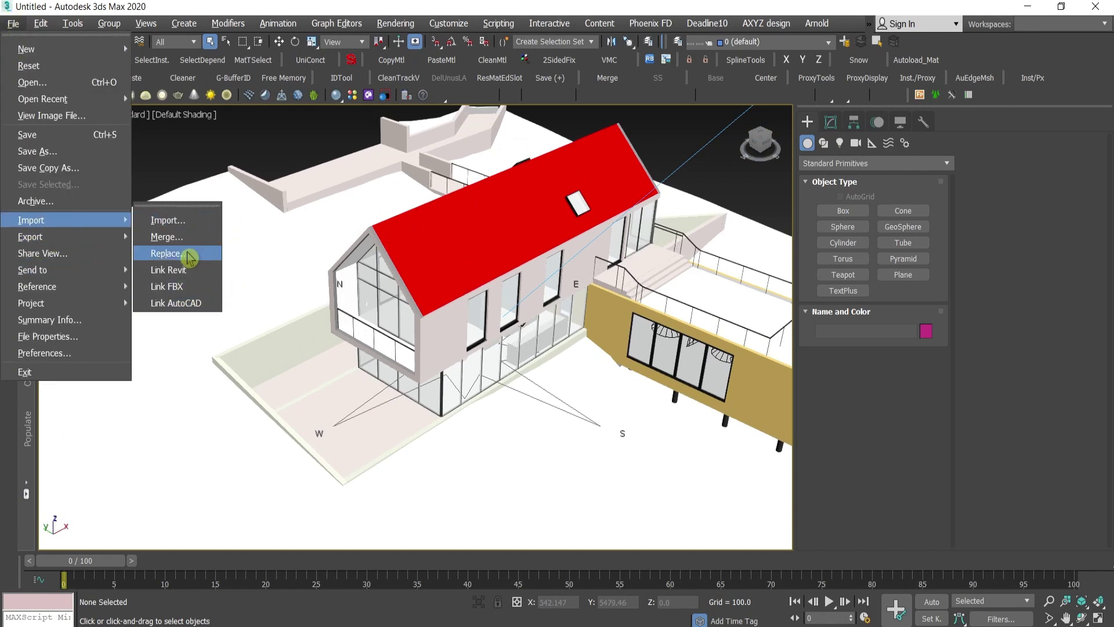
# Switch to Revit and stretch the upper-floor side wall past the front gable to a length of about 23600, then deselect it.
pyautogui.scroll(-5, 580, 447)
pyautogui.scroll(3, 412, 390)
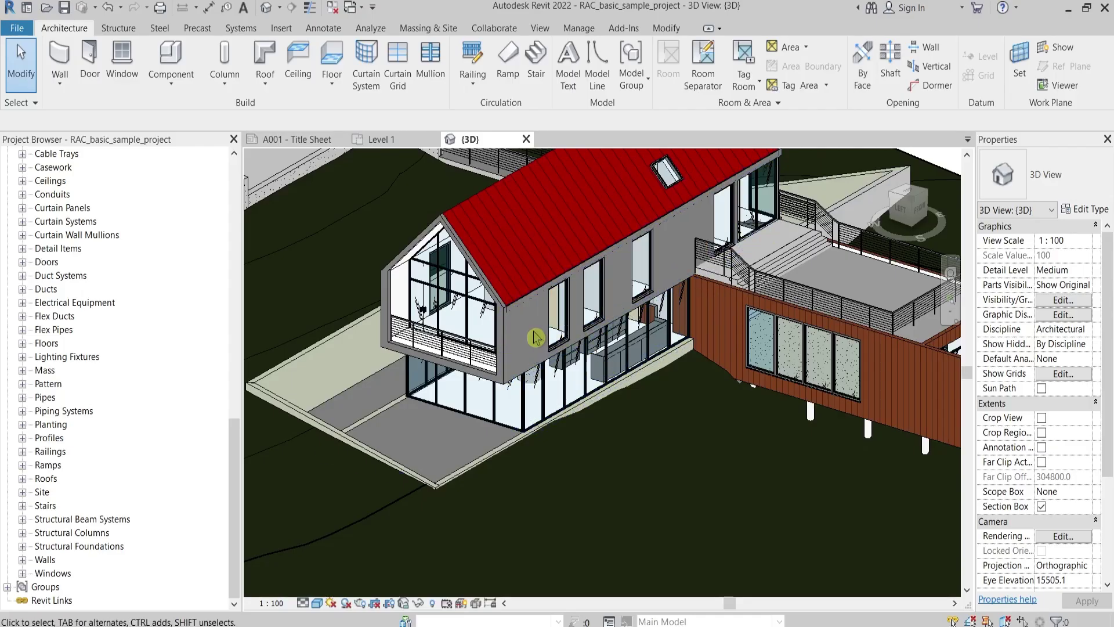
pyautogui.click(535, 374)
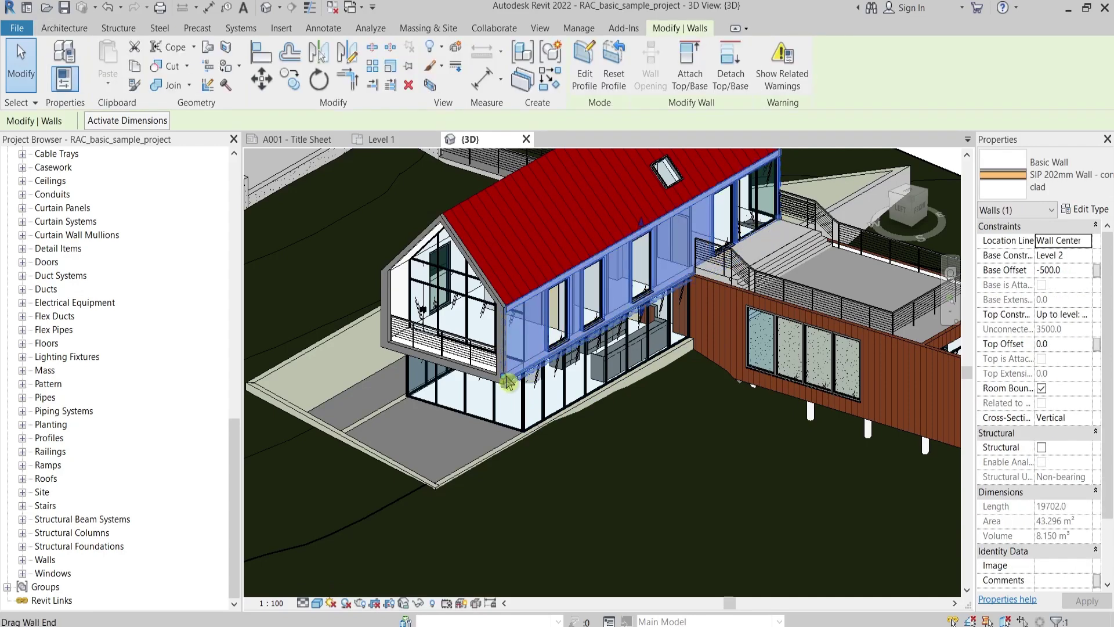
pyautogui.moveTo(504, 384); pyautogui.dragTo(444, 417)
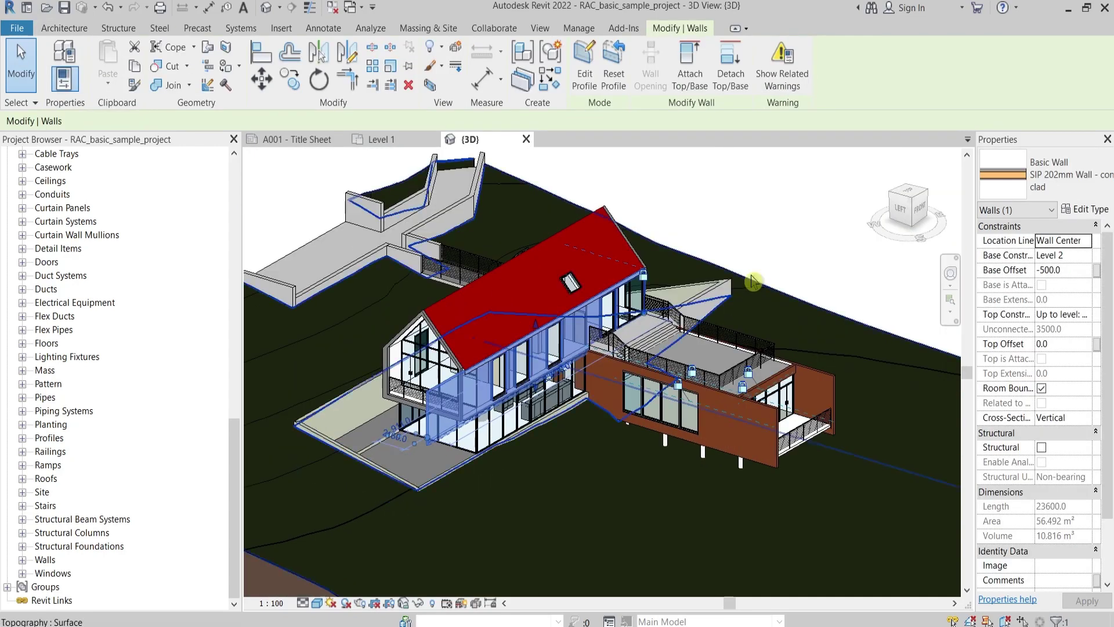
pyautogui.press('Escape')
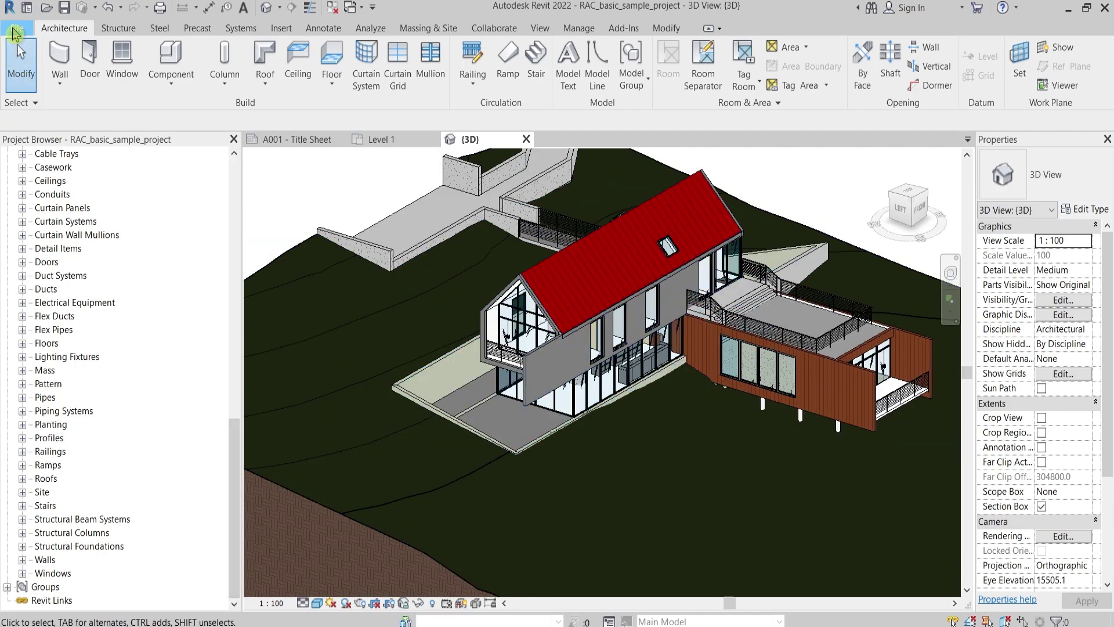
# Export the 3D view to FBX again in the FBX 2015 and Previous format, overwriting CGI Made Simple.fbx.
pyautogui.click(16, 28)
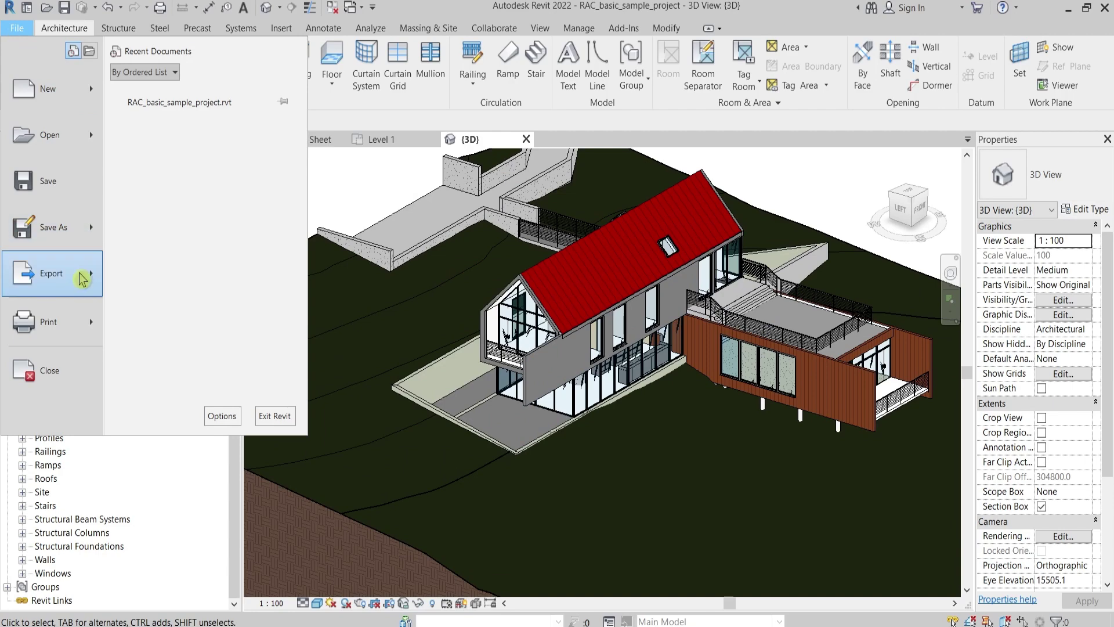
pyautogui.moveTo(81, 279)
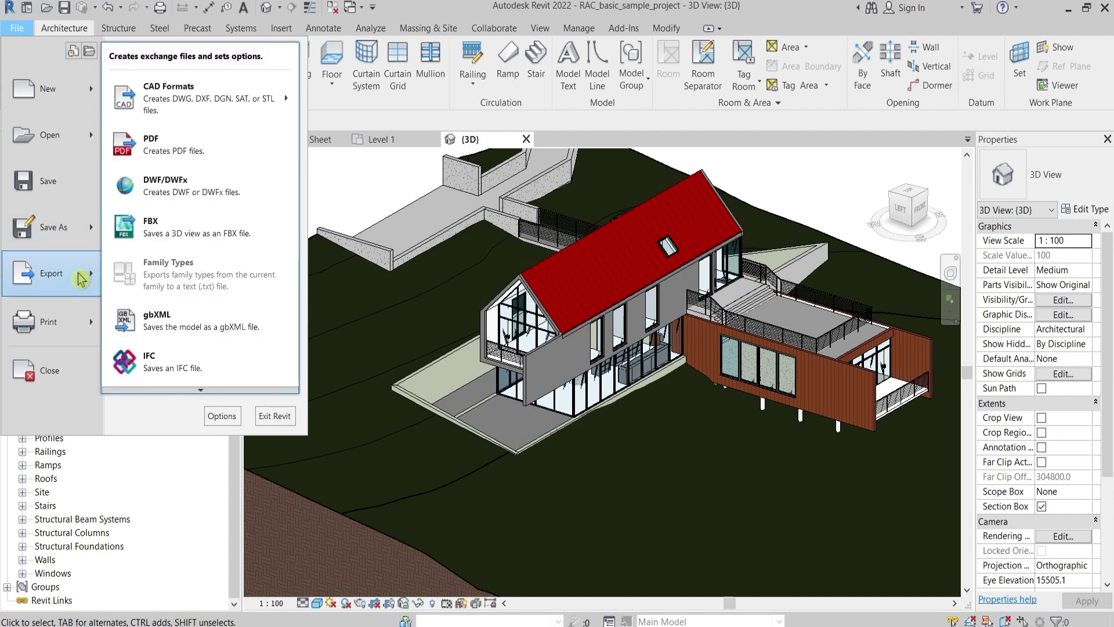
pyautogui.click(229, 235)
pyautogui.click(427, 193)
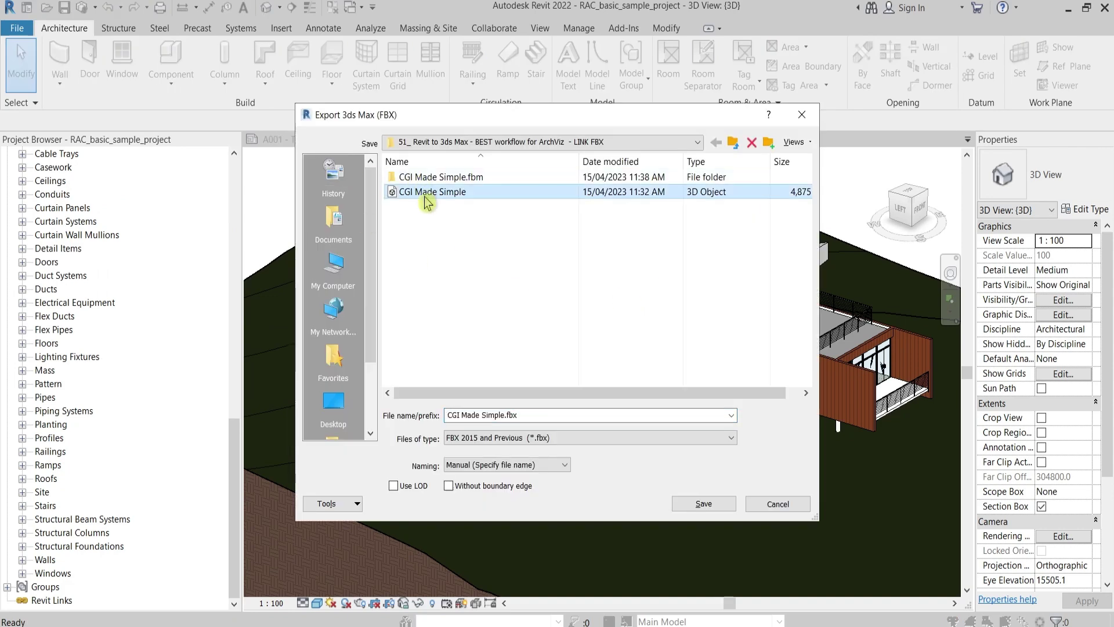
pyautogui.click(704, 504)
pyautogui.click(583, 353)
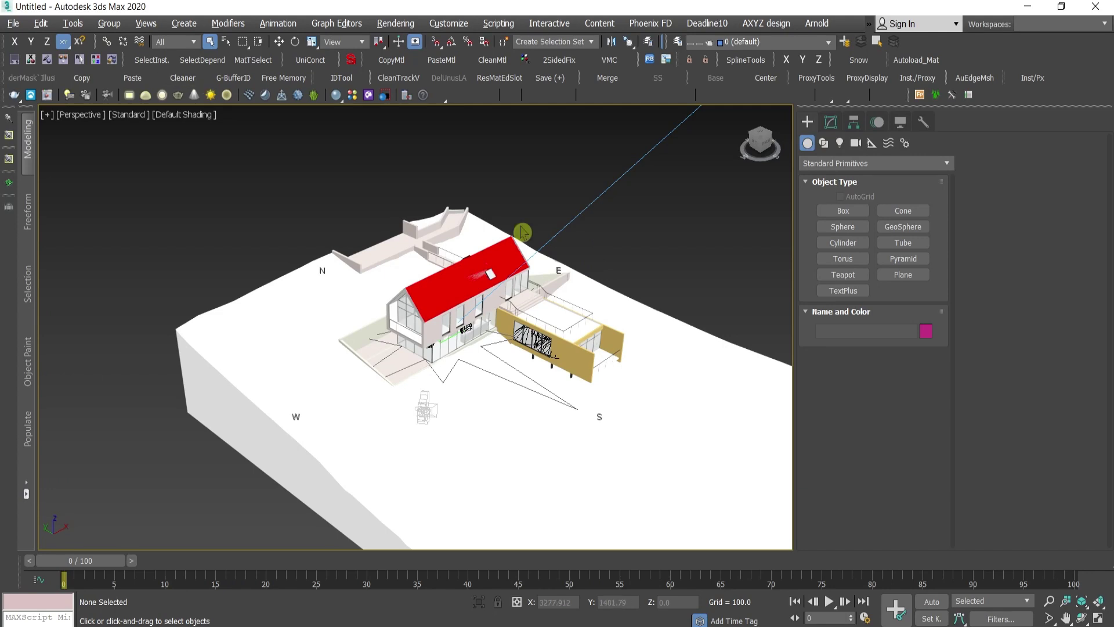
# In 3ds Max, search the actions for "manage li", open Manage Links and display the list of linked files.
pyautogui.press('x')
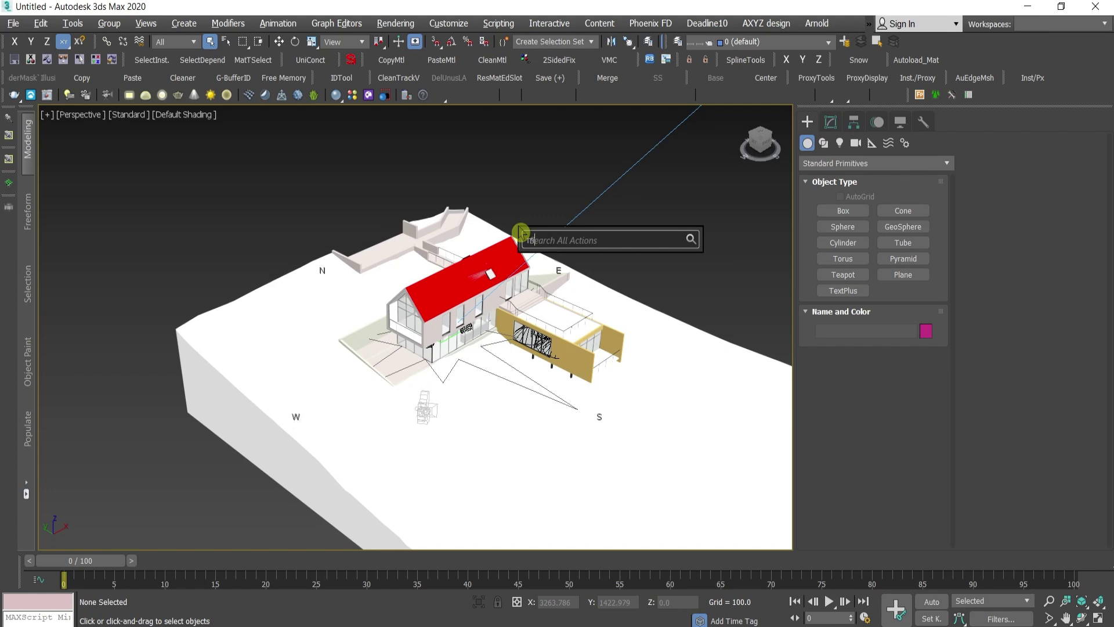
pyautogui.write('imag')
pyautogui.press('BackSpace')
pyautogui.press('BackSpace')
pyautogui.press('BackSpace')
pyautogui.press('BackSpace')
pyautogui.write('man')
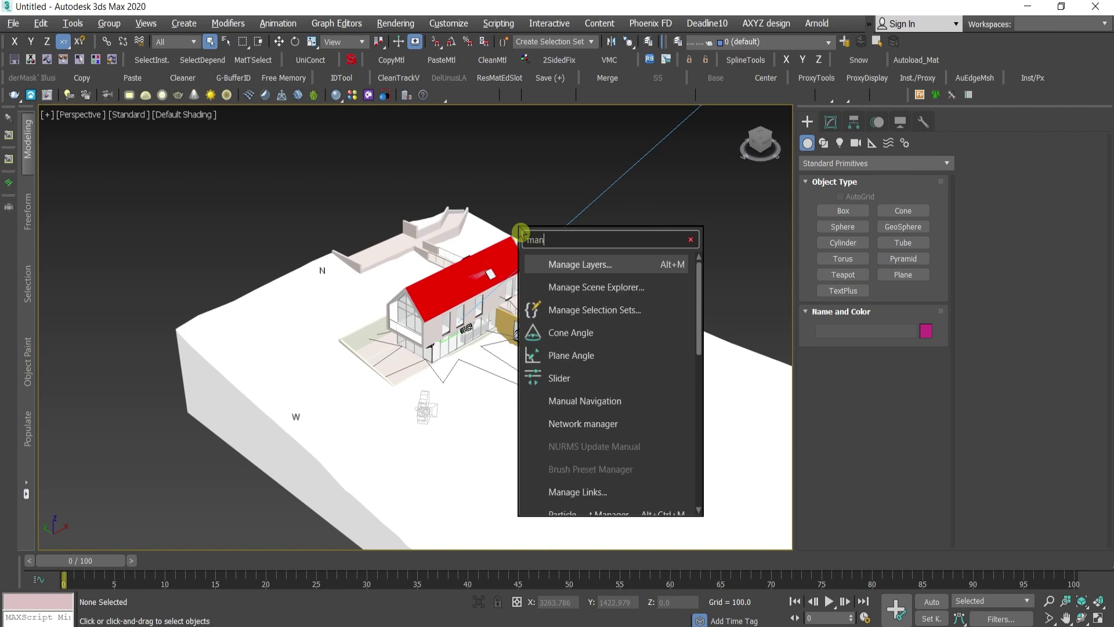
pyautogui.write('age li')
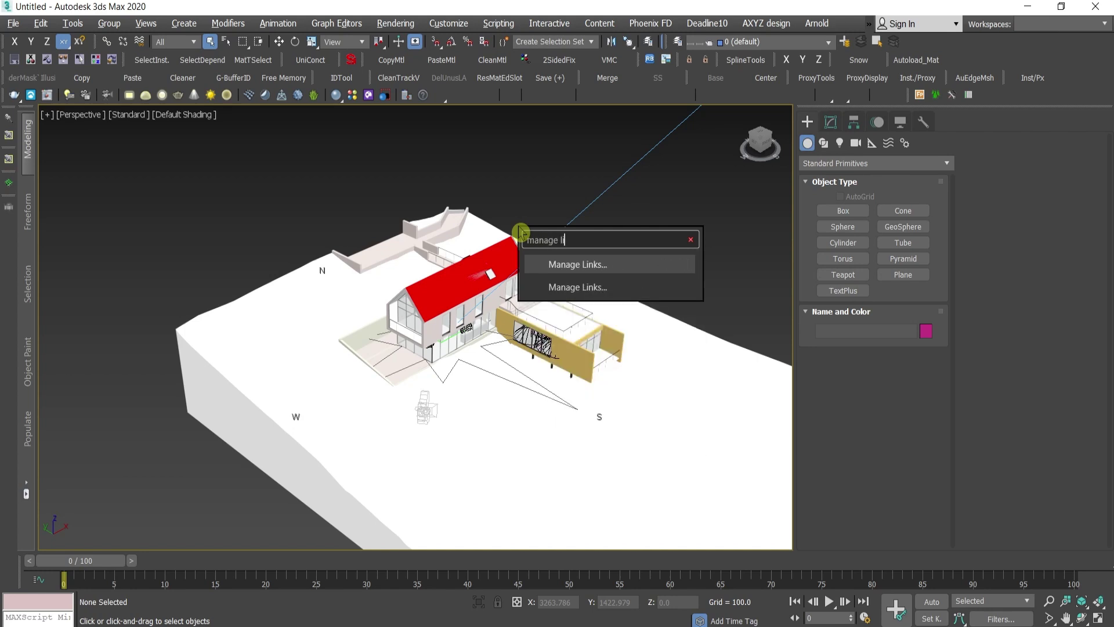
pyautogui.click(664, 268)
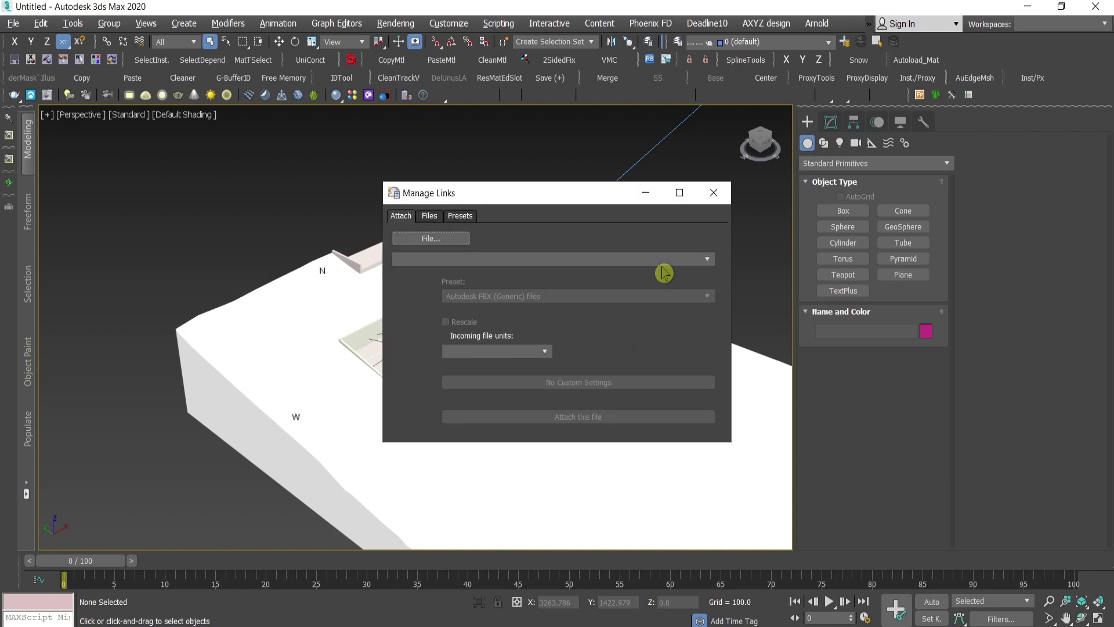
pyautogui.click(431, 216)
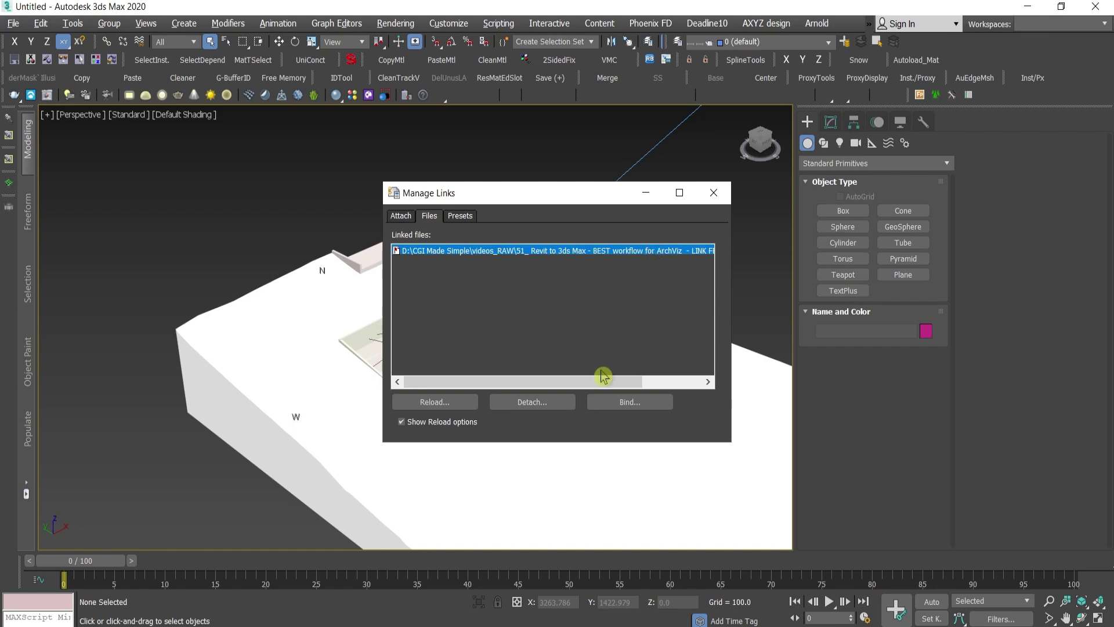
# Reload the linked CGI Made Simple FBX file with the Daylight System and Cameras options turned off.
pyautogui.click(456, 406)
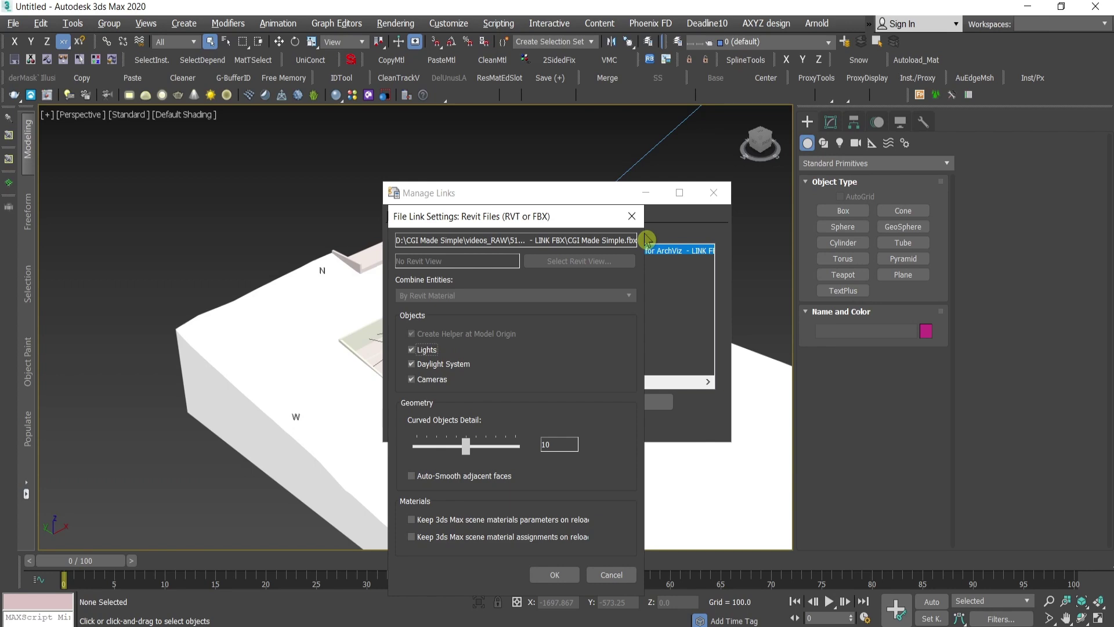
pyautogui.click(431, 364)
pyautogui.click(430, 379)
pyautogui.click(553, 576)
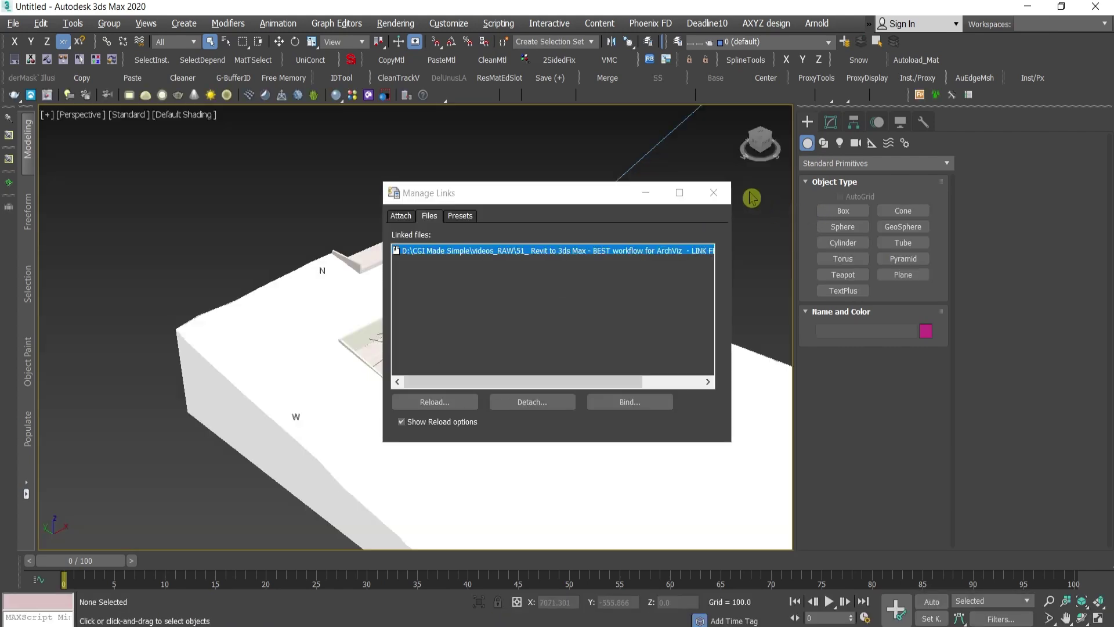
# Close Manage Links and compare the extended side wall of the reloaded model with the house in Revit.
pyautogui.click(713, 192)
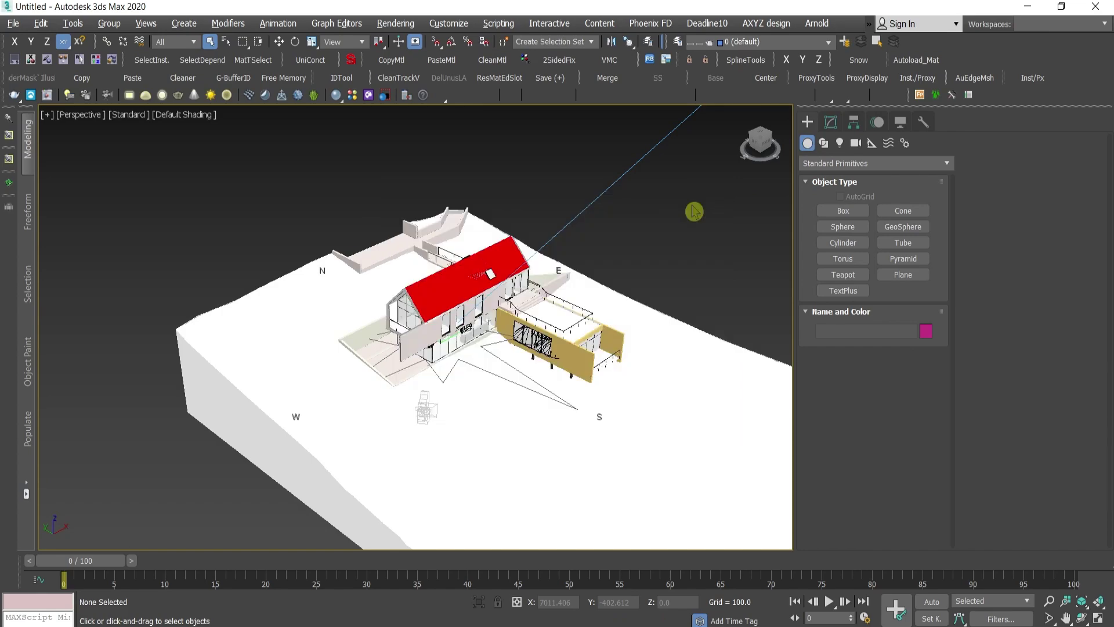
pyautogui.scroll(5, 448, 353)
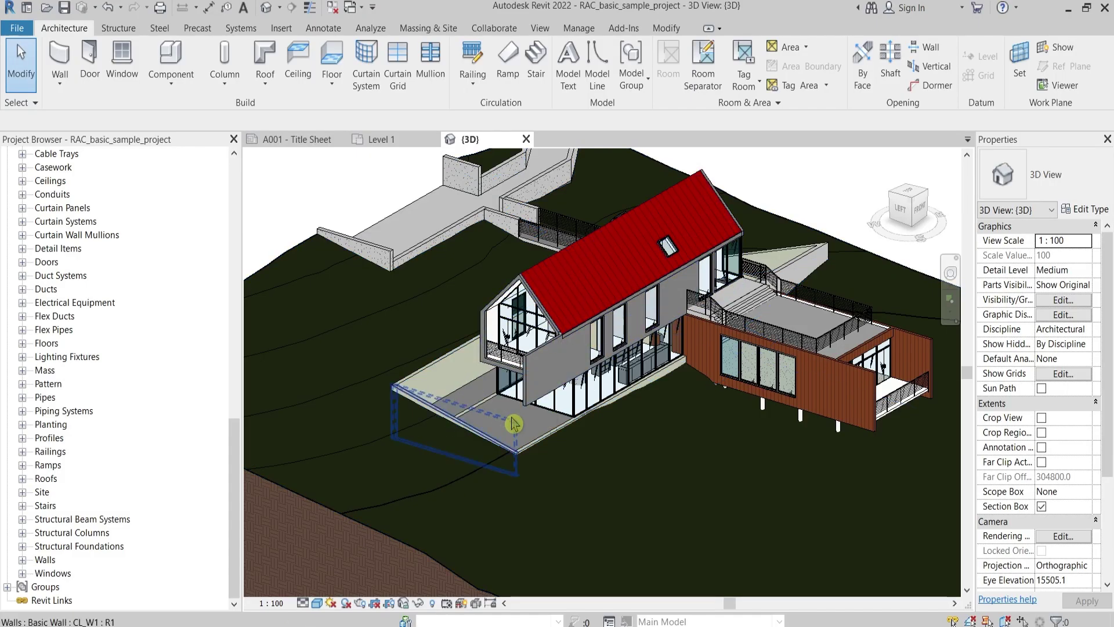
pyautogui.scroll(1, 578, 317)
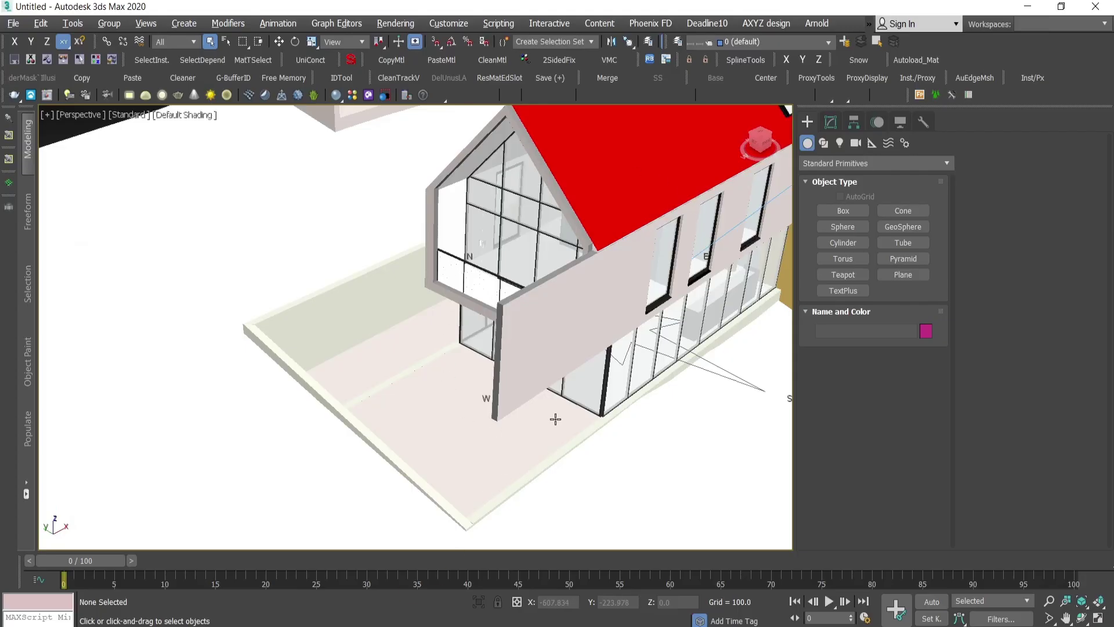
pyautogui.scroll(-3, 556, 419)
pyautogui.keyDown('alt'); pyautogui.moveTo(556, 420); pyautogui.dragTo(372, 352, button='middle'); pyautogui.keyUp('alt')
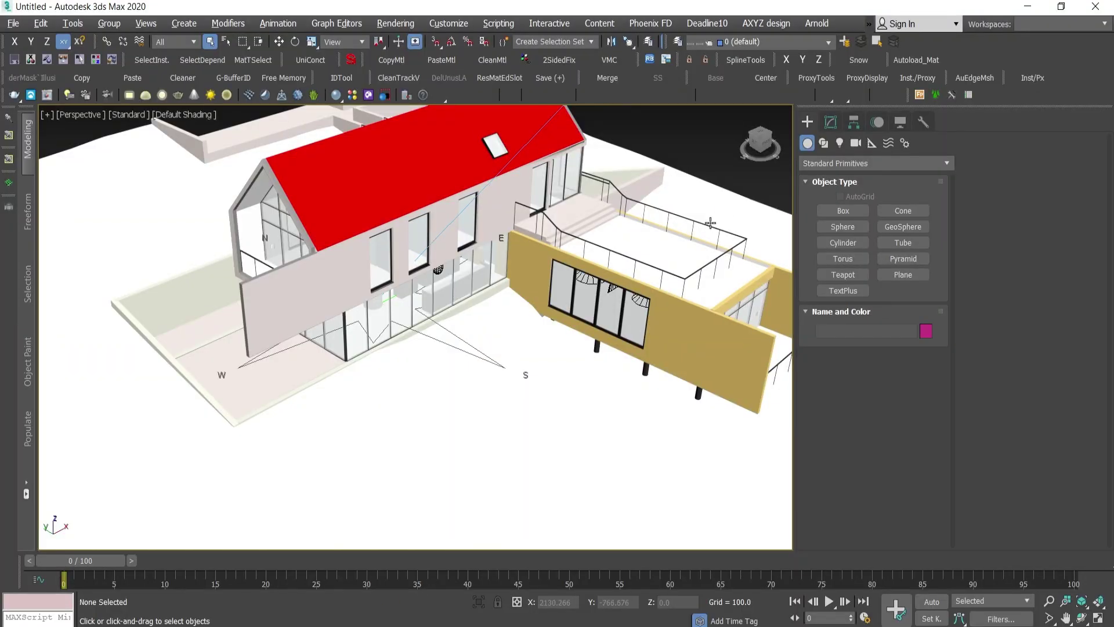
# Show the Layer Explorer, expand the CGI Made Simple layer and select the Grass, Metal - Steel - 345 MPa and Roofing - Metal Standing Seam objects in turn.
pyautogui.hotkey('ctrl', 'alt', 'o')
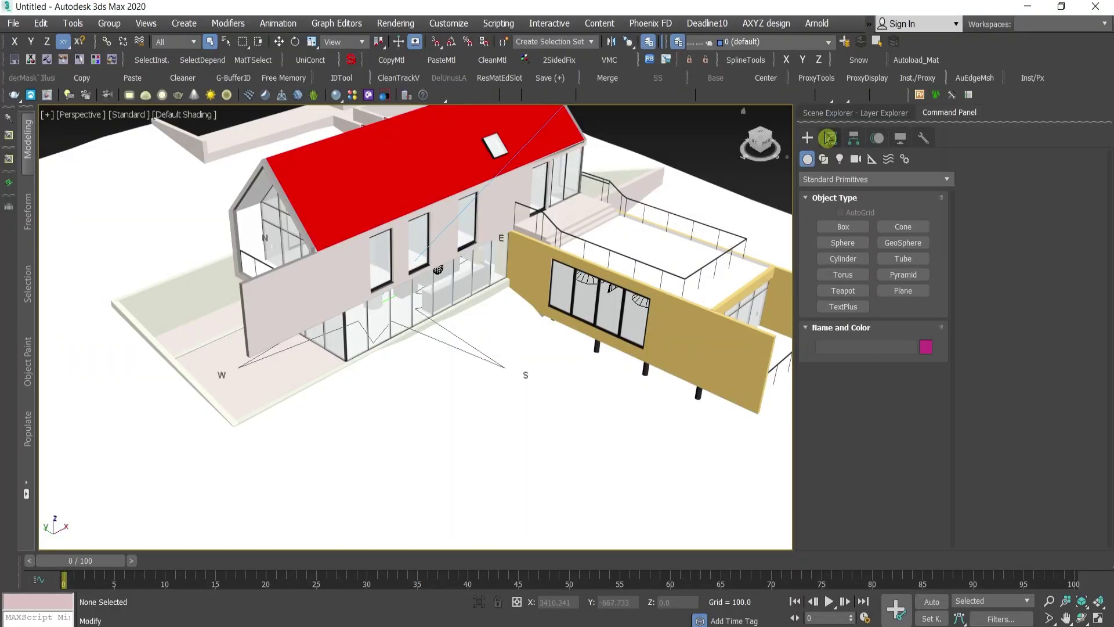
pyautogui.click(848, 113)
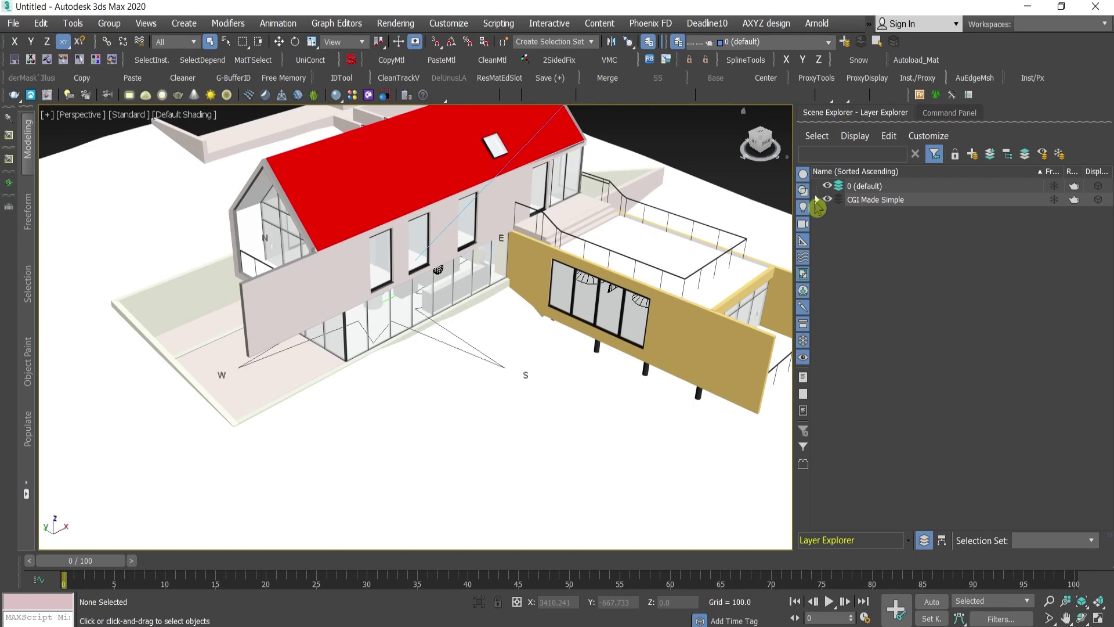
pyautogui.click(819, 205)
pyautogui.scroll(-3, 1028, 221)
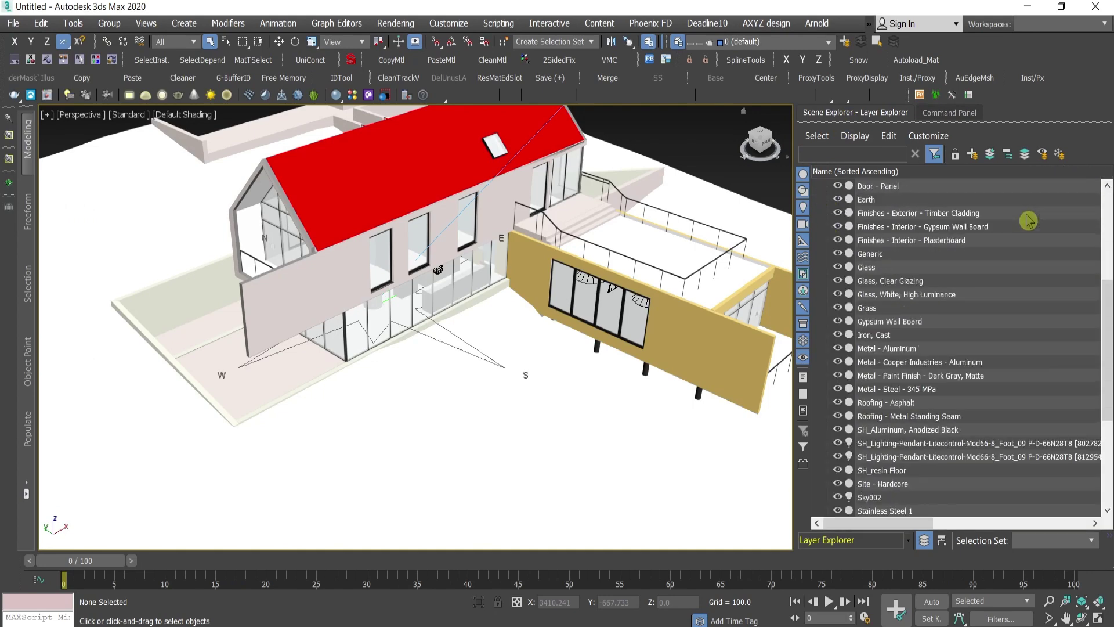
pyautogui.click(877, 308)
pyautogui.click(878, 390)
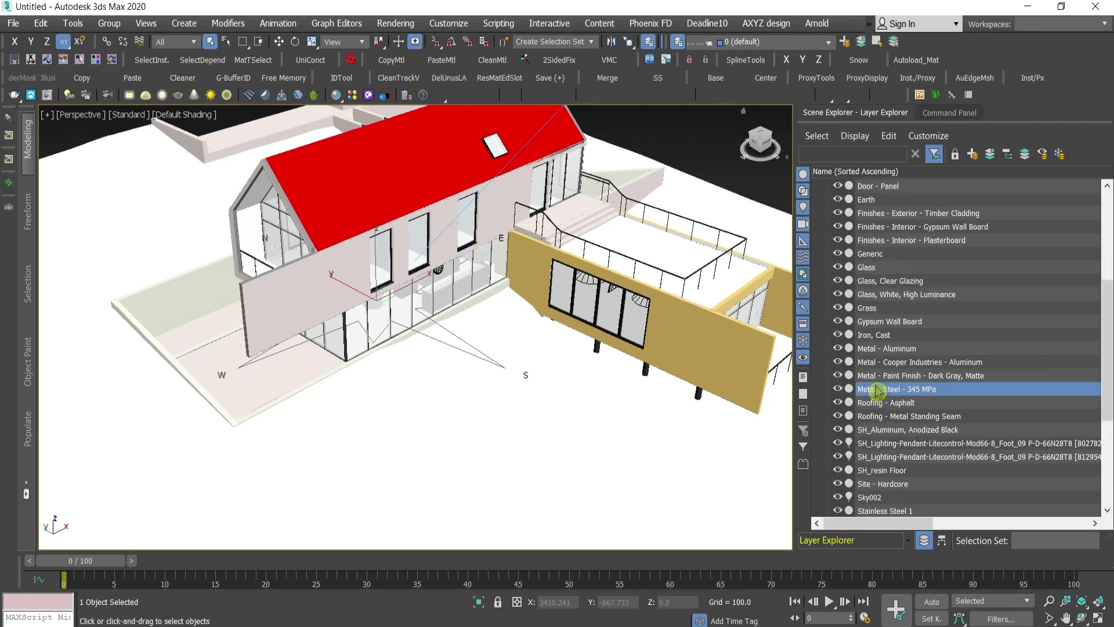
pyautogui.click(876, 418)
pyautogui.scroll(2, 909, 323)
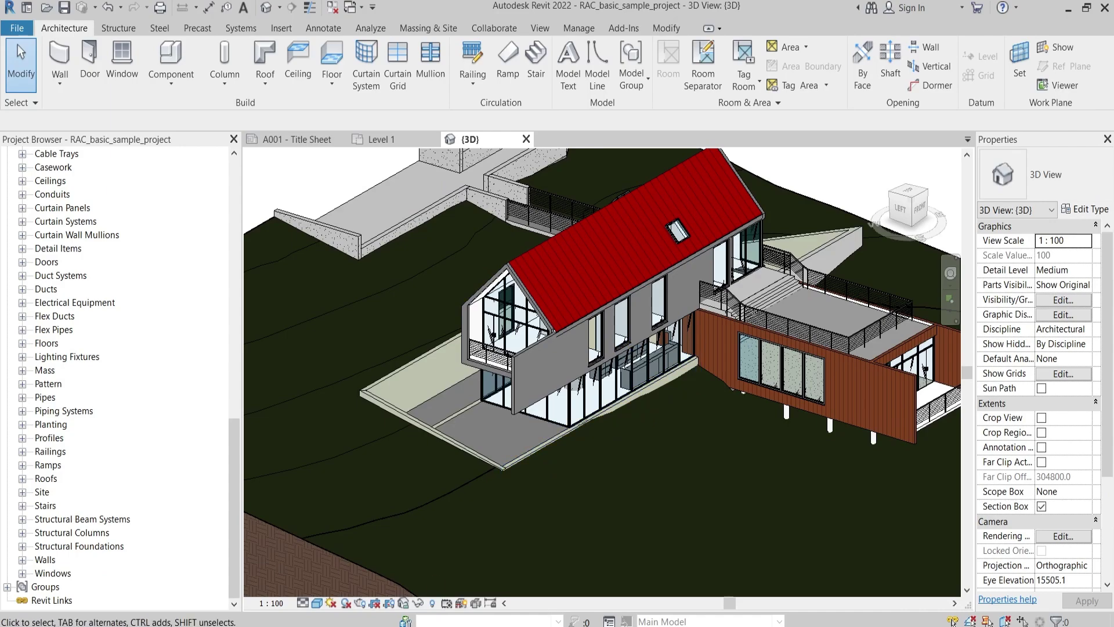
# Switch from Revit back to 3ds Max, search the actions for "manage li" and open Manage Links beside the model.
pyautogui.moveTo(307, 626)
pyautogui.click(306, 580)
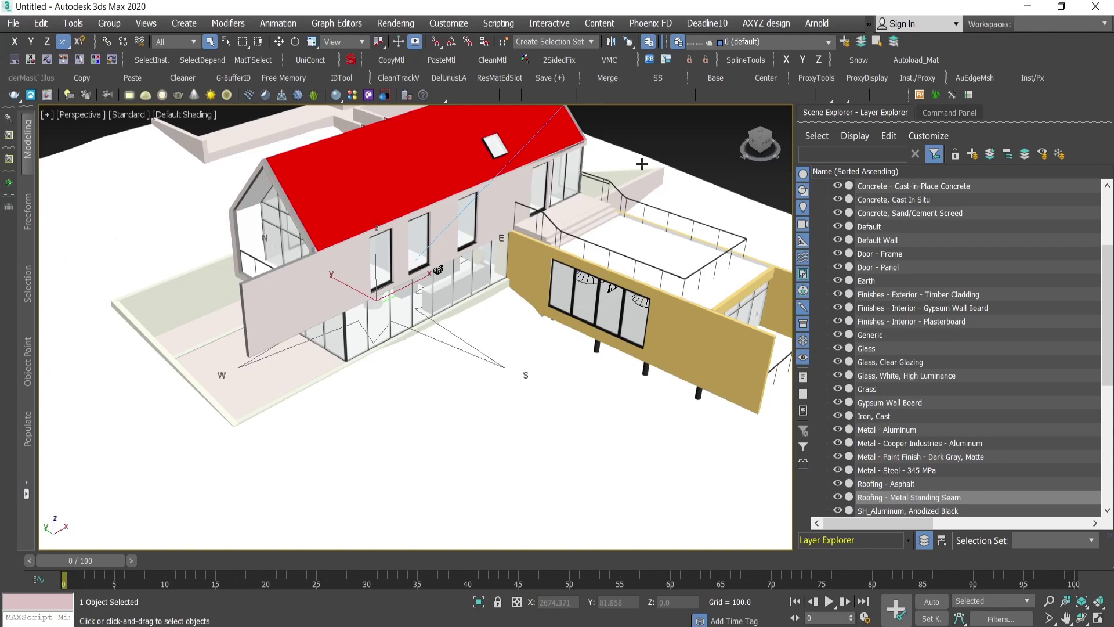
pyautogui.moveTo(533, 301); pyautogui.dragTo(581, 342, button='middle')
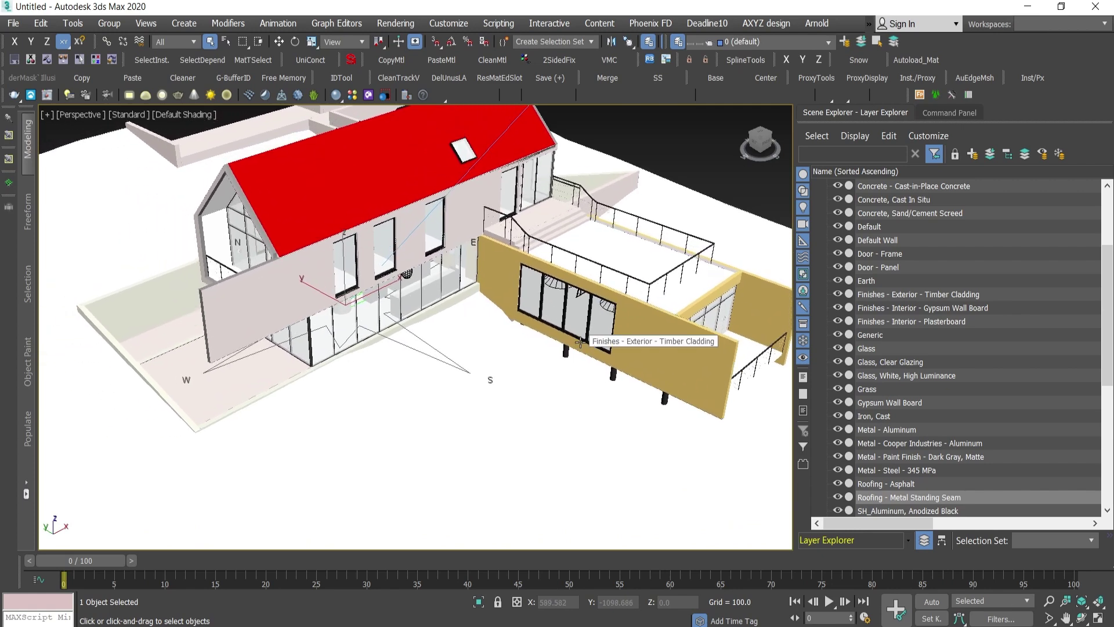
pyautogui.scroll(-4, 548, 341)
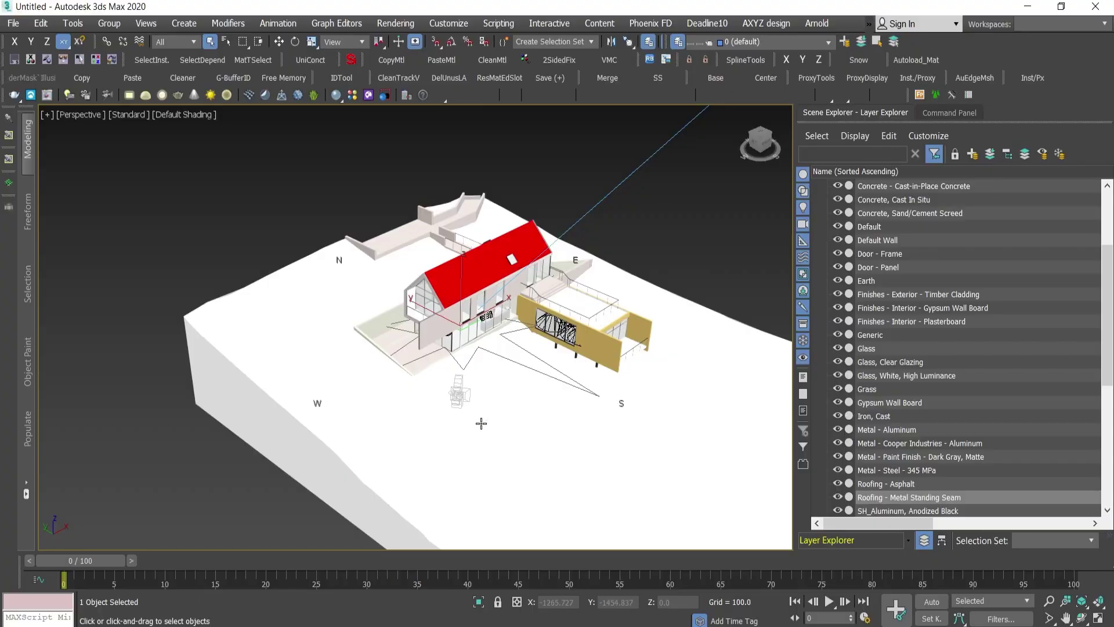
pyautogui.scroll(3, 684, 329)
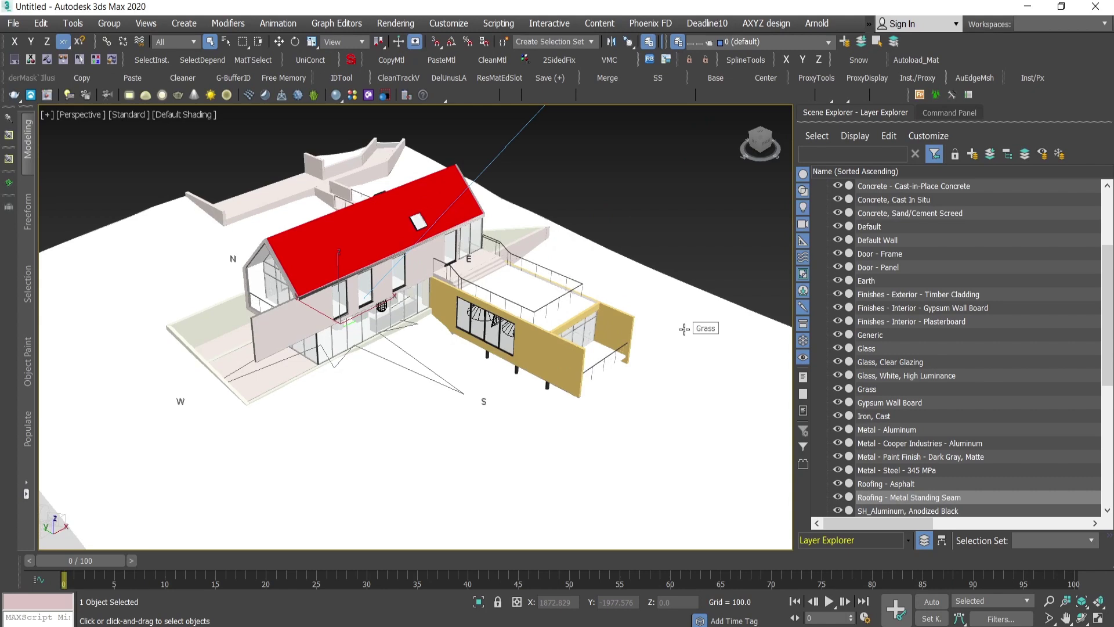
pyautogui.write('xmanage')
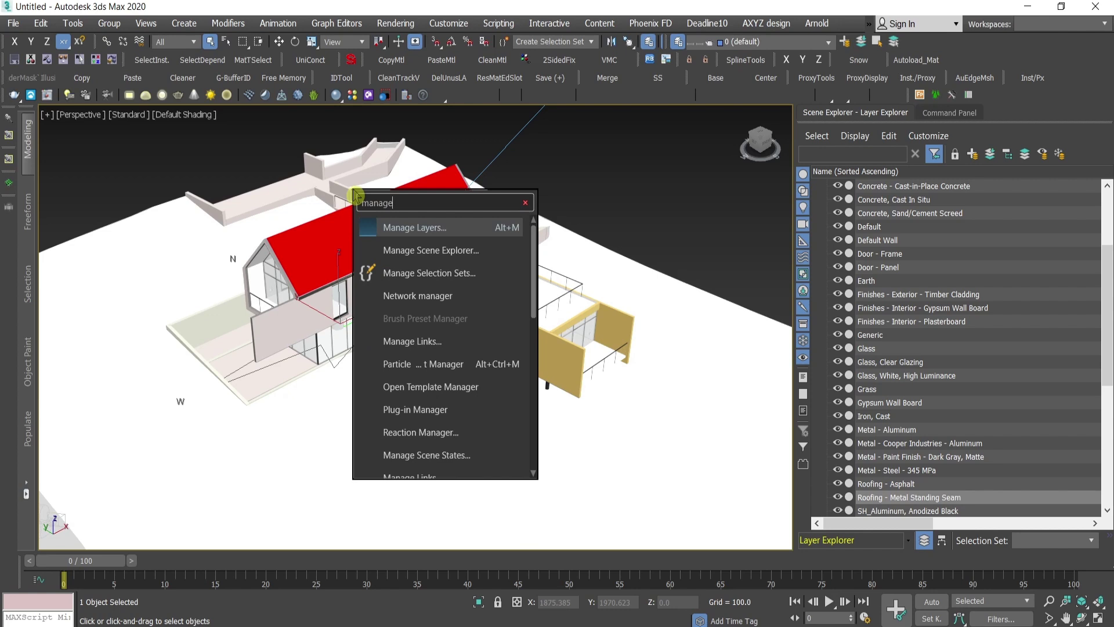
pyautogui.write(' li')
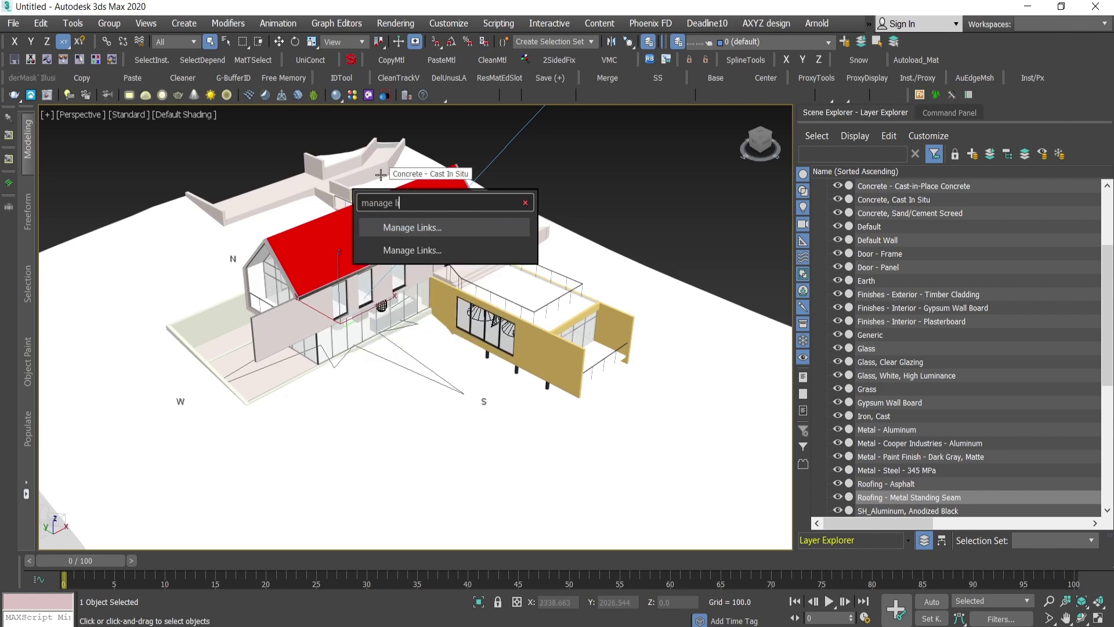
pyautogui.click(451, 232)
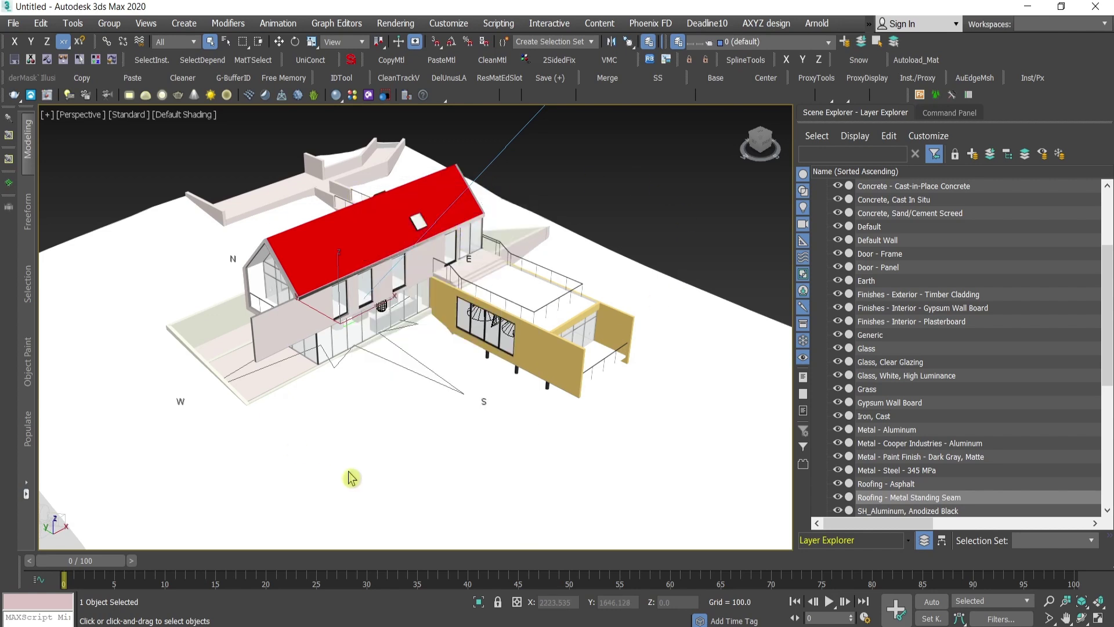
pyautogui.moveTo(577, 199); pyautogui.dragTo(250, 153)
# Select the whole linked model and try to delete all of its objects.
pyautogui.scroll(-6, 776, 277)
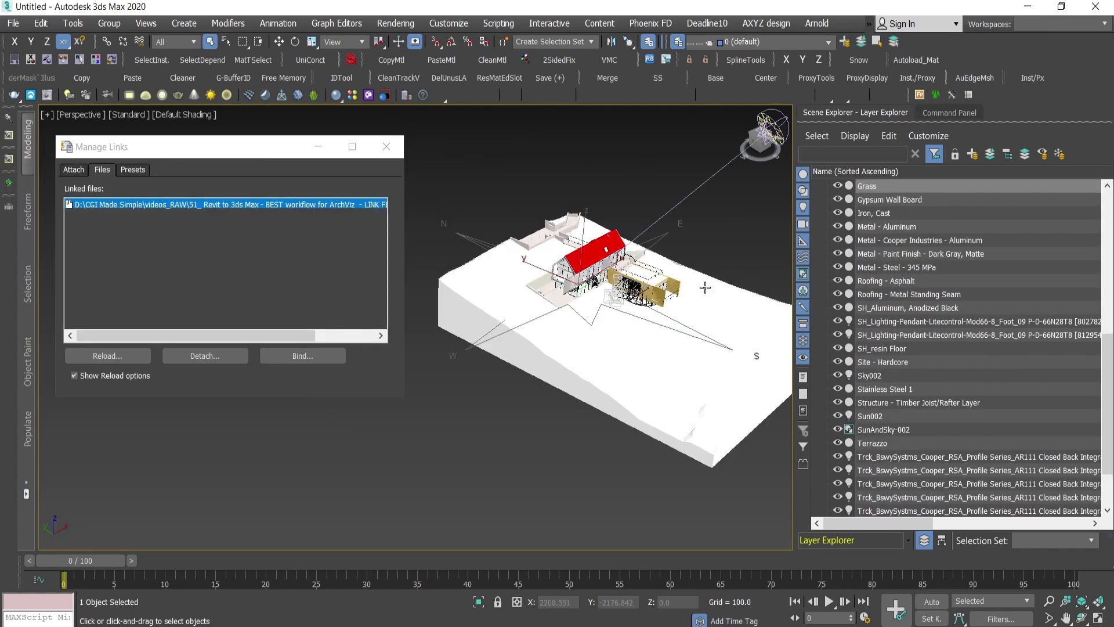
pyautogui.click(500, 387)
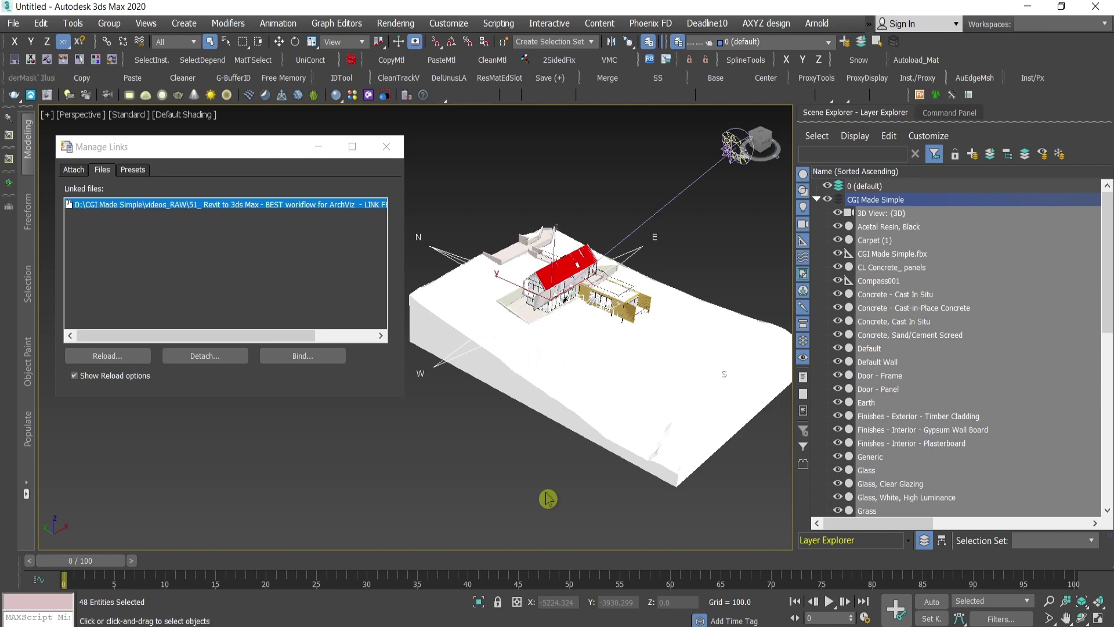
pyautogui.hotkey('ctrl', 'shift', 'g')
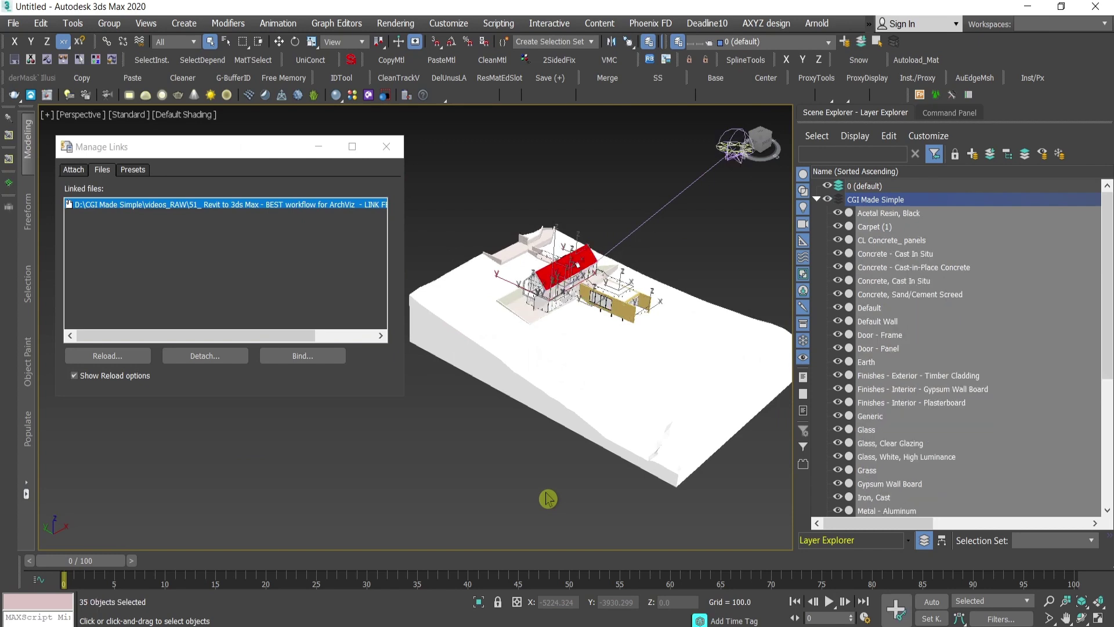
# Try to delete only the Concrete, Cast In Situ object of the CGI Made Simple layer, then clear the selection.
pyautogui.click(871, 281)
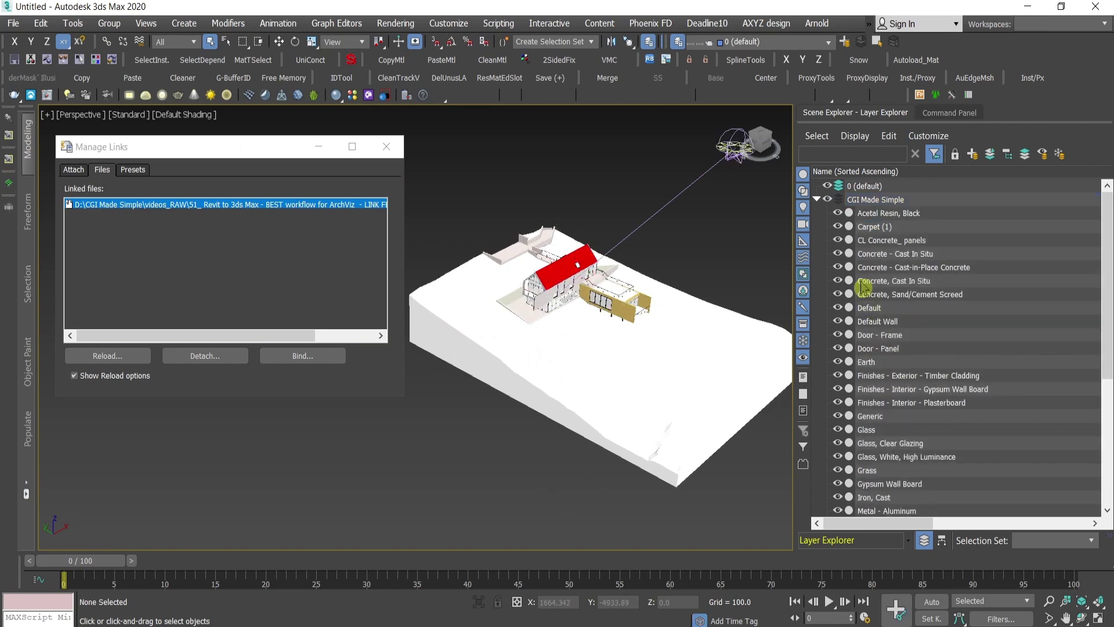
pyautogui.rightClick(894, 276)
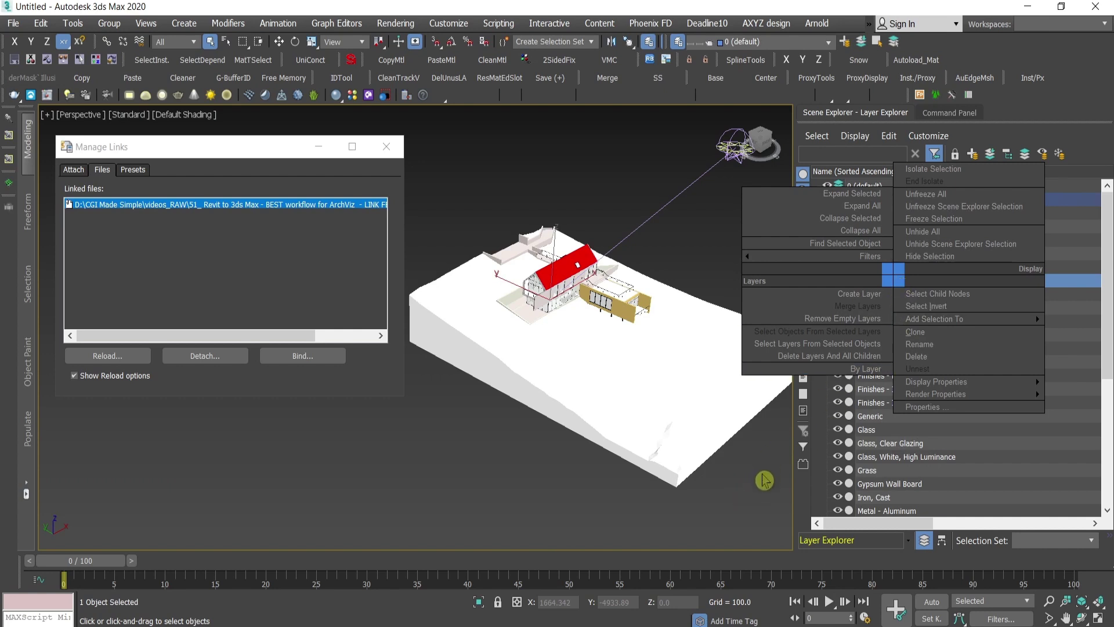
pyautogui.click(953, 357)
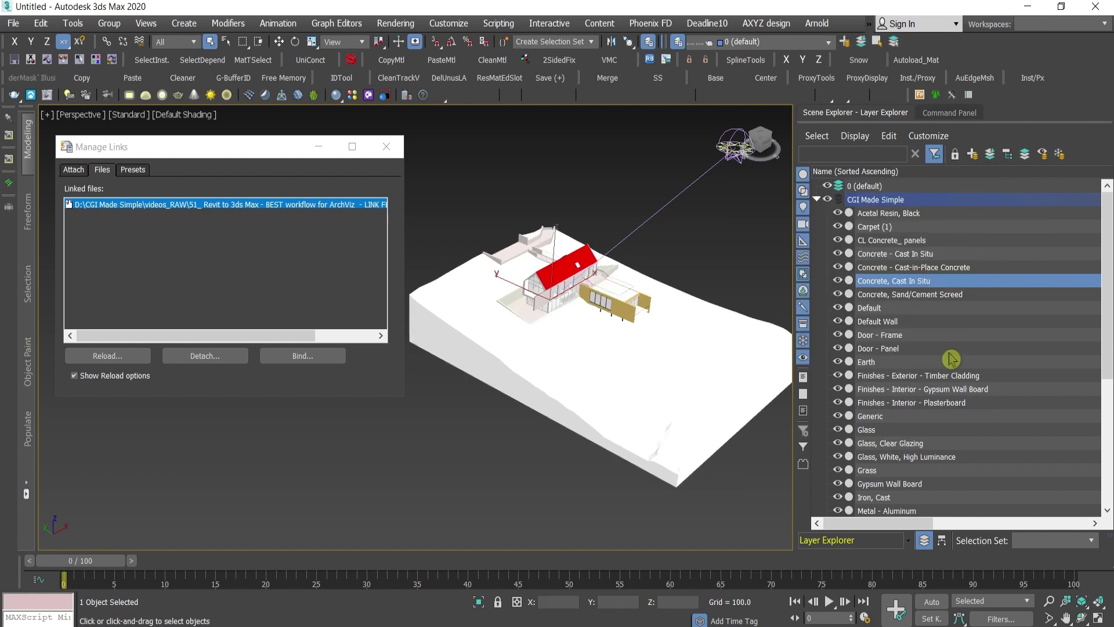
pyautogui.keyDown('alt'); pyautogui.moveTo(704, 446); pyautogui.dragTo(694, 488, button='middle'); pyautogui.keyUp('alt')
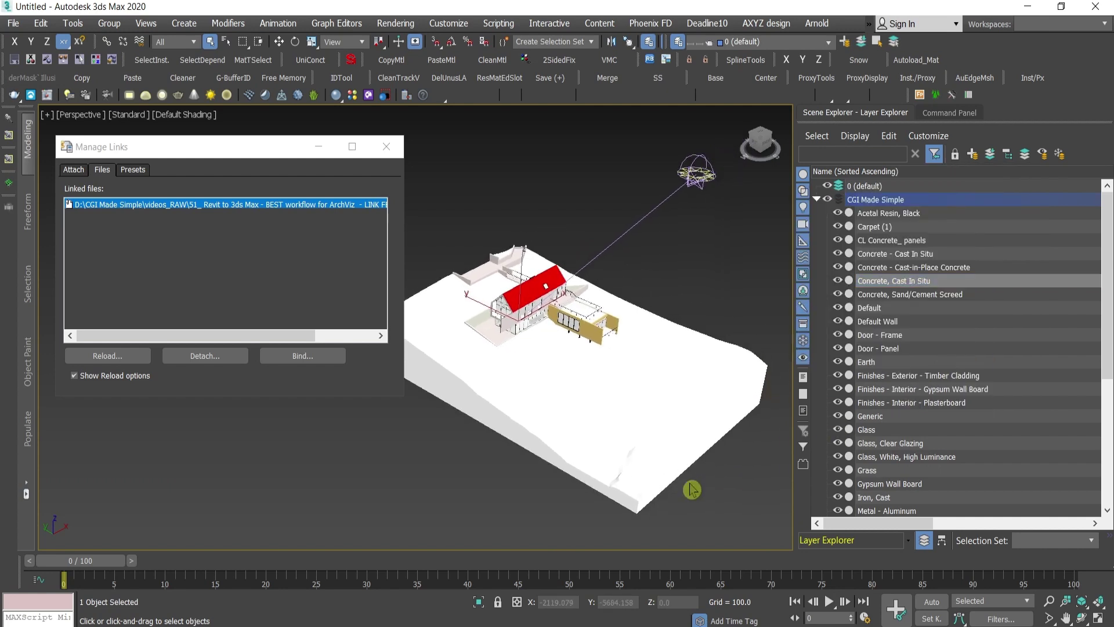
pyautogui.click(723, 500)
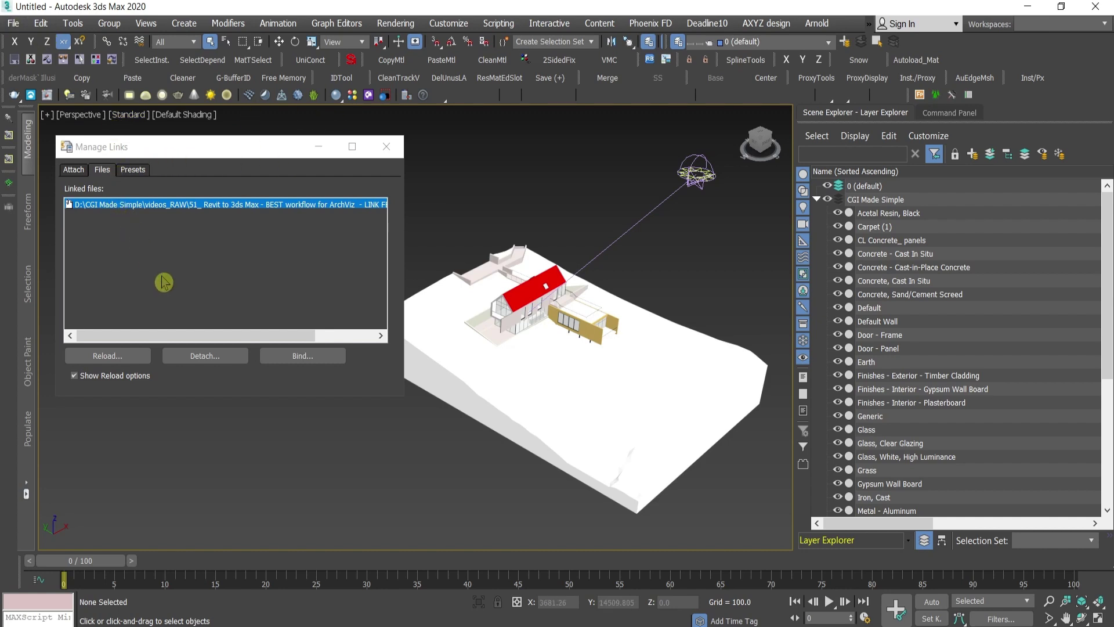
# Bind the linked CGI Made Simple FBX file to the scene, breaking its link, and close Manage Links.
pyautogui.click(321, 361)
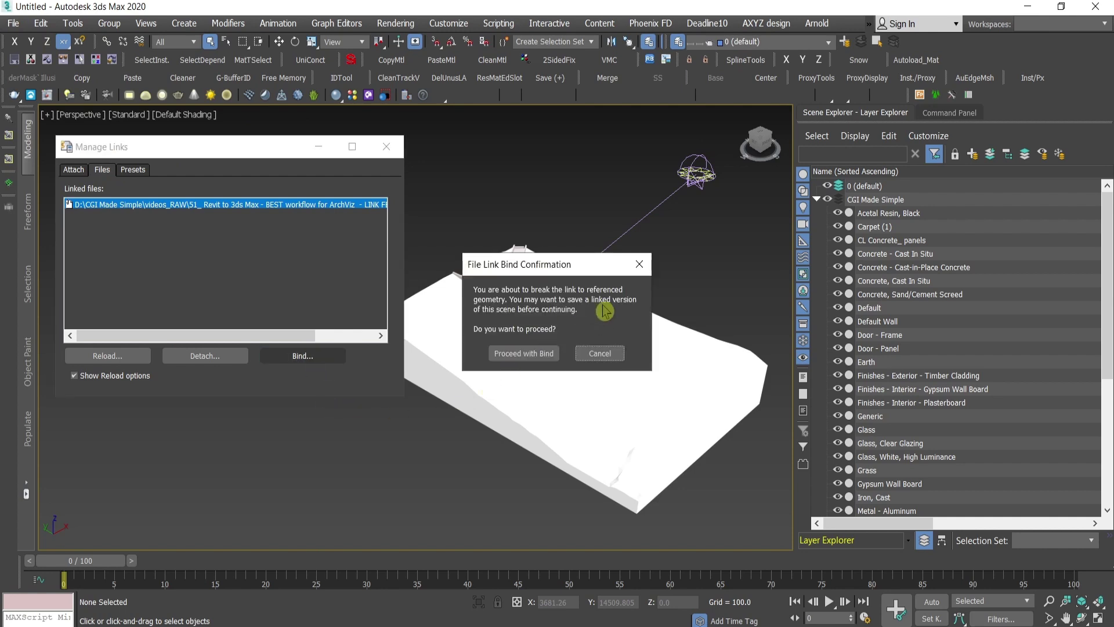
pyautogui.click(534, 354)
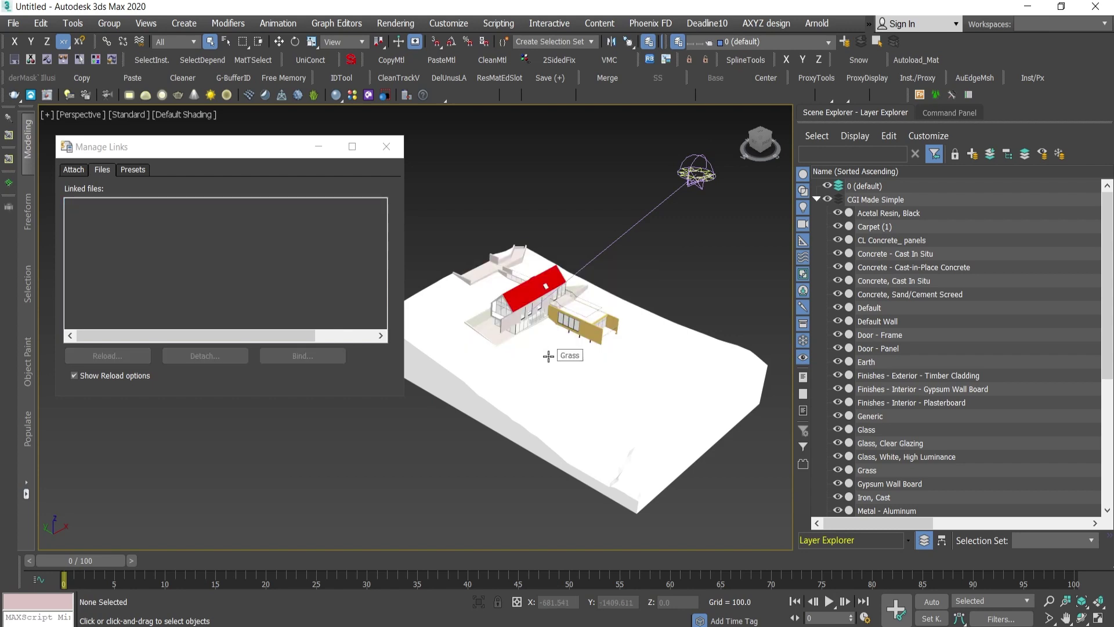
pyautogui.click(386, 146)
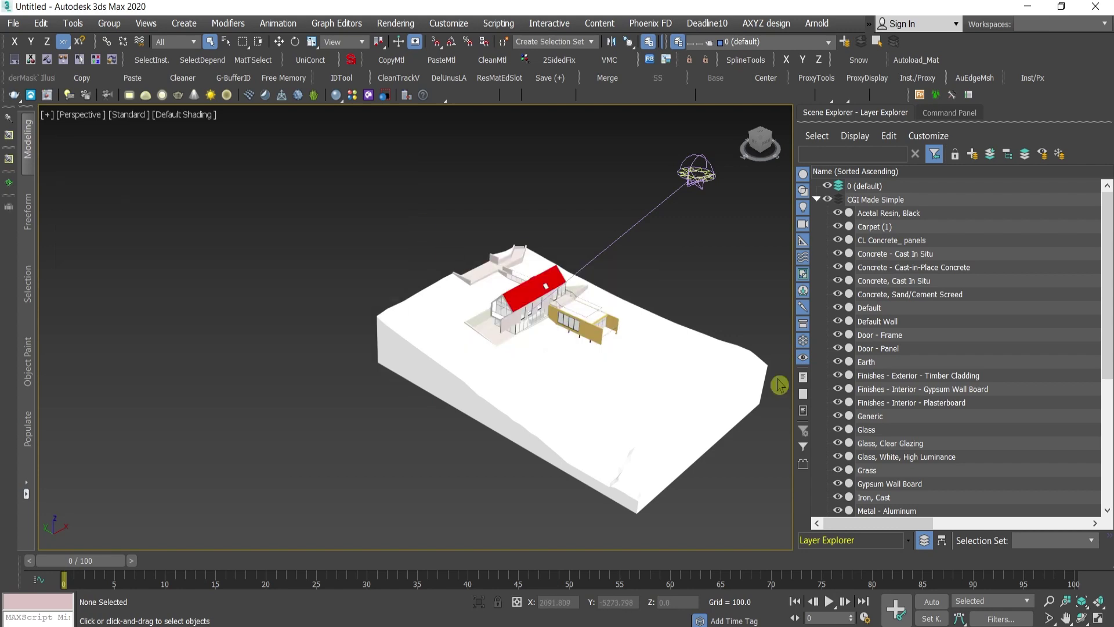
# Select the Finishes - Exterior - Timber Cladding object on the house's side wing and display the viewport with edged faces.
pyautogui.scroll(3, 778, 385)
pyautogui.click(634, 294)
pyautogui.scroll(5, 481, 283)
pyautogui.click(460, 294)
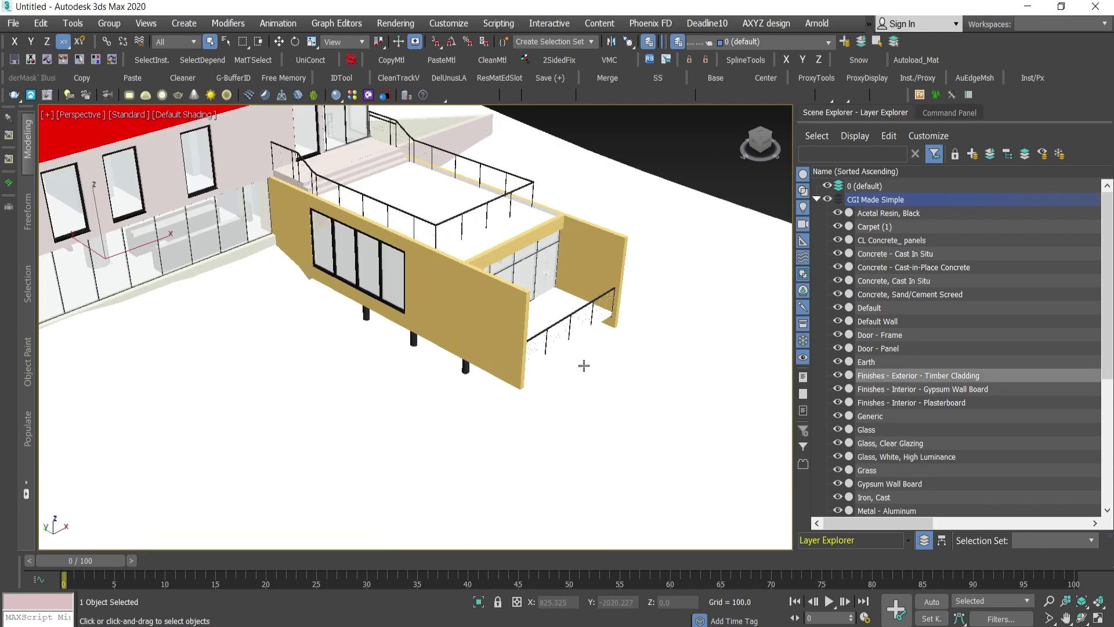
pyautogui.press('F4')
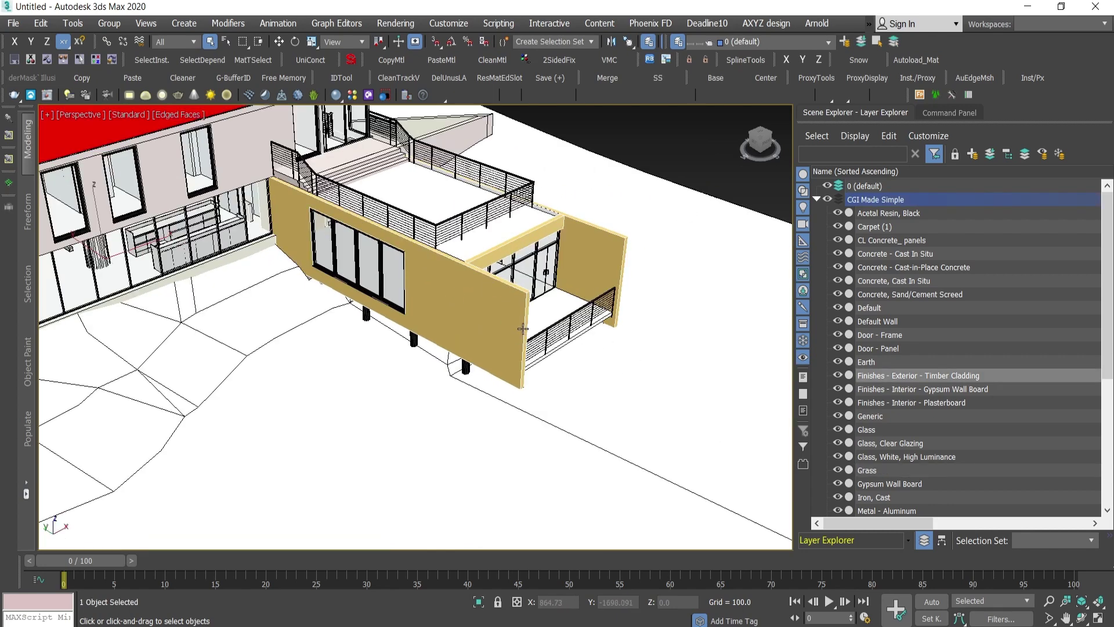
# Try to move the timber cladding object with the Move tool, then select the Grass terrain.
pyautogui.scroll(-5, 521, 330)
pyautogui.press('w')
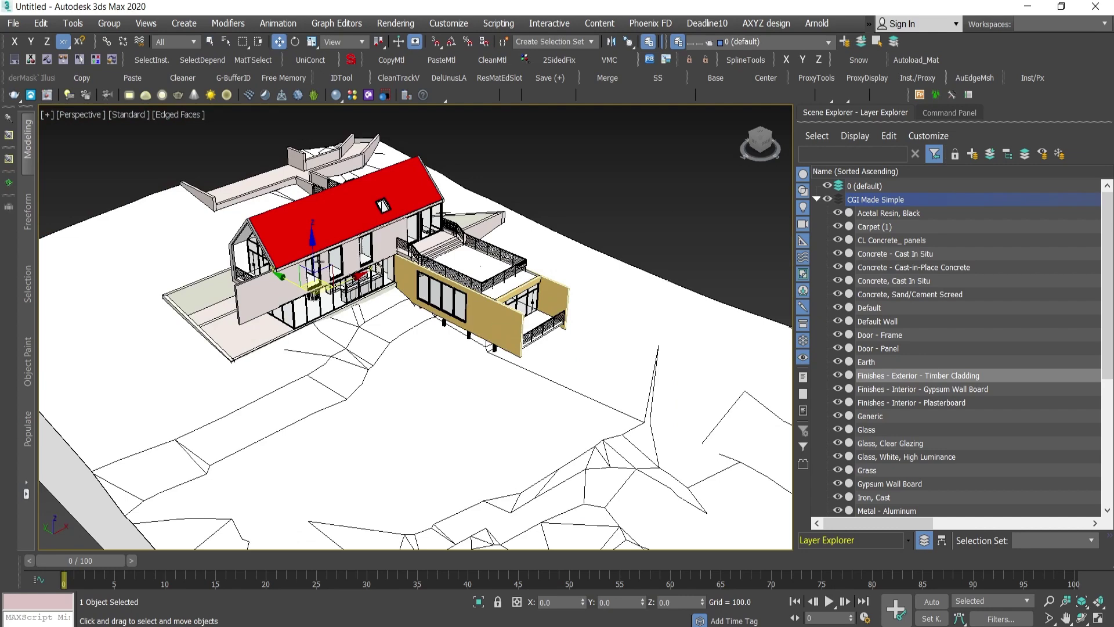
pyautogui.moveTo(304, 288); pyautogui.dragTo(648, 282)
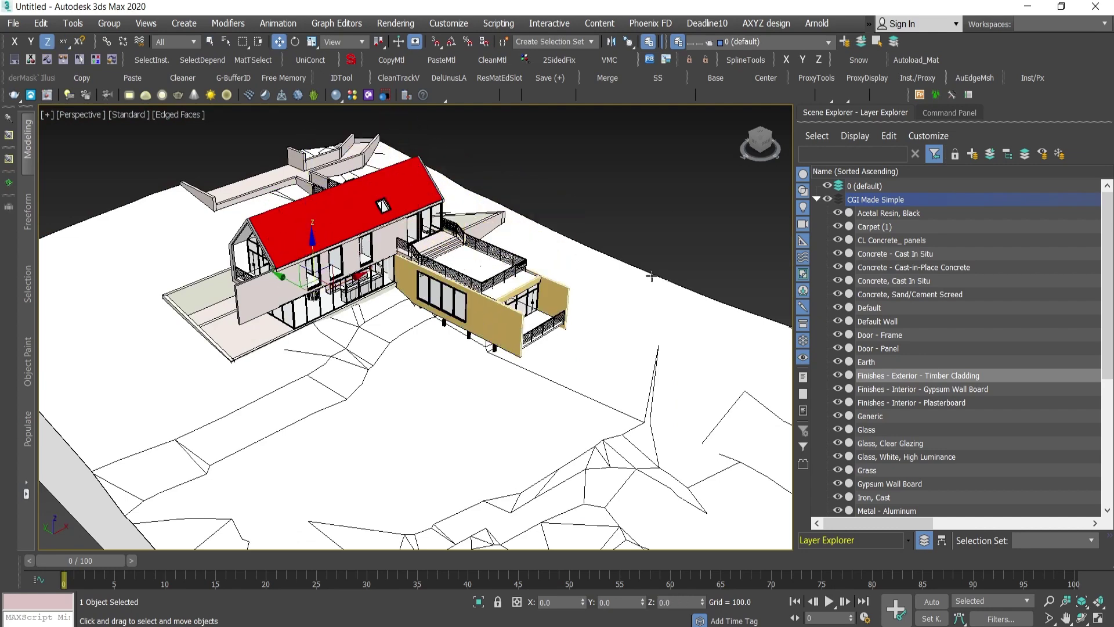
pyautogui.scroll(-3, 648, 282)
pyautogui.scroll(5, 648, 282)
pyautogui.scroll(-5, 648, 282)
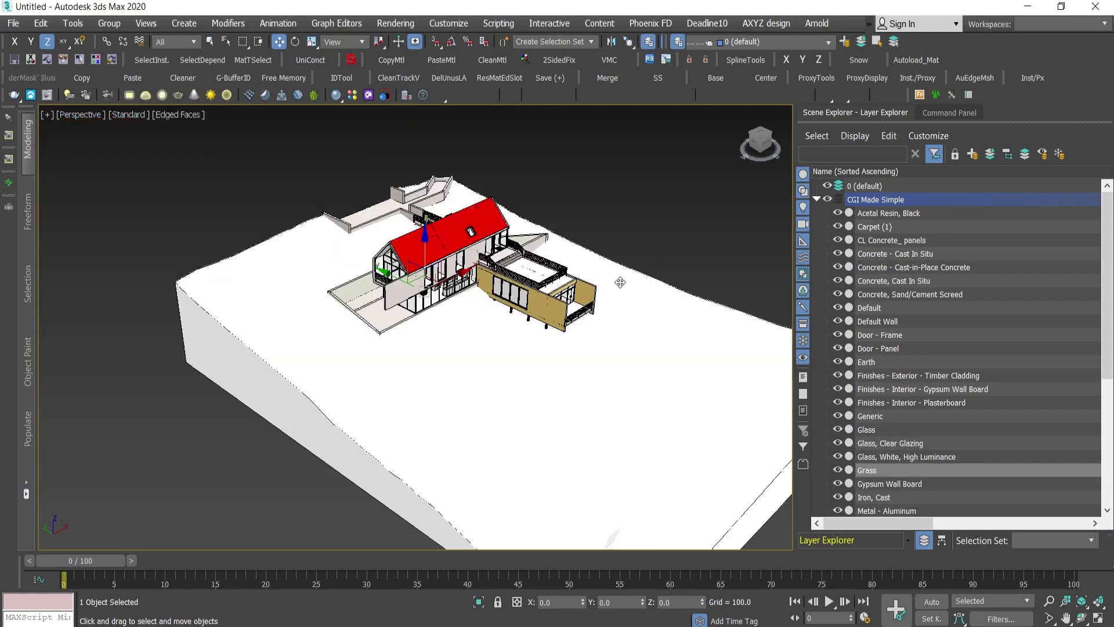